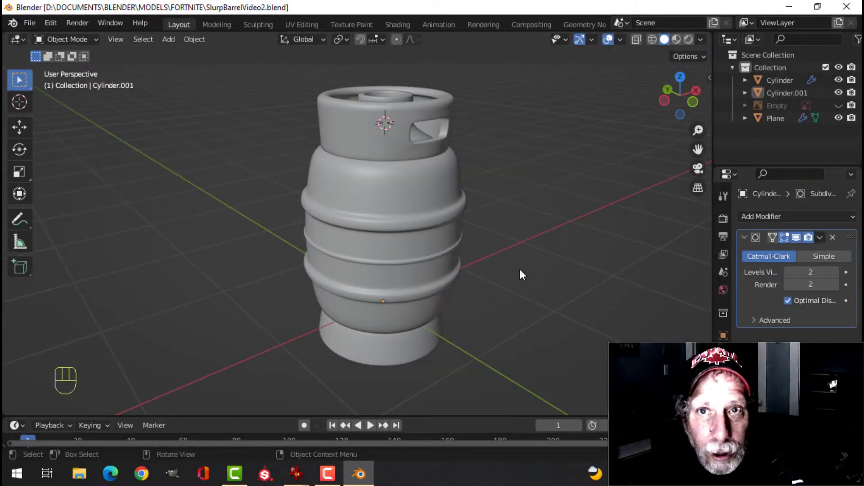
# Orbit the view over the barrel and bring up the barrel material reference image
pyautogui.moveTo(536, 235)
pyautogui.mouseDown(button='middle')
pyautogui.moveTo(488, 245)
pyautogui.moveTo(543, 236)
pyautogui.moveTo(535, 236)
pyautogui.mouseUp(button='middle')
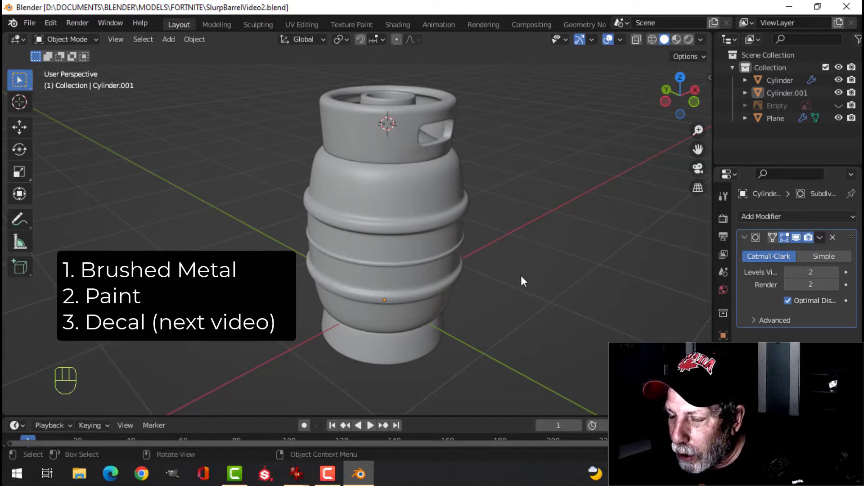
pyautogui.moveTo(524, 276)
pyautogui.mouseDown(button='middle')
pyautogui.moveTo(506, 262)
pyautogui.moveTo(517, 271)
pyautogui.mouseUp(button='middle')
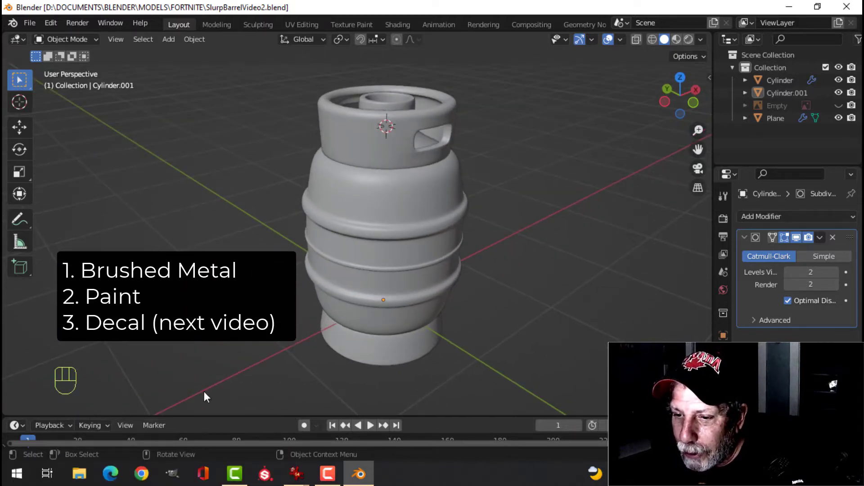
pyautogui.moveTo(306, 467)
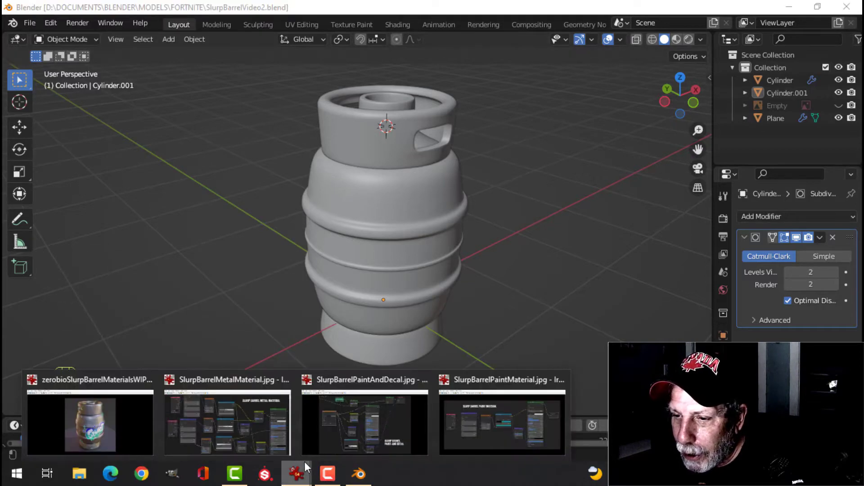
pyautogui.click(113, 428)
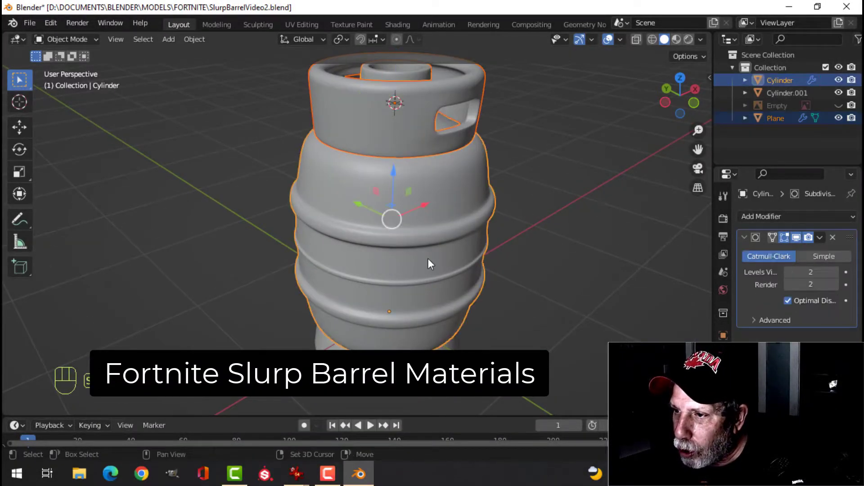
# Join the barrel body and base into a single object with Ctrl+J
pyautogui.keyDown('shift'); pyautogui.click(433, 363); pyautogui.keyUp('shift')
pyautogui.hotkey('ctrl', 'j')
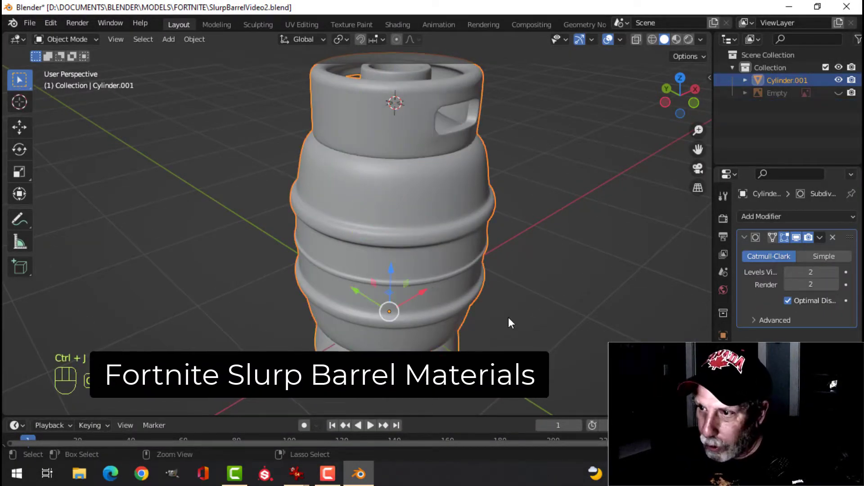
pyautogui.hotkey('alt', 'a')
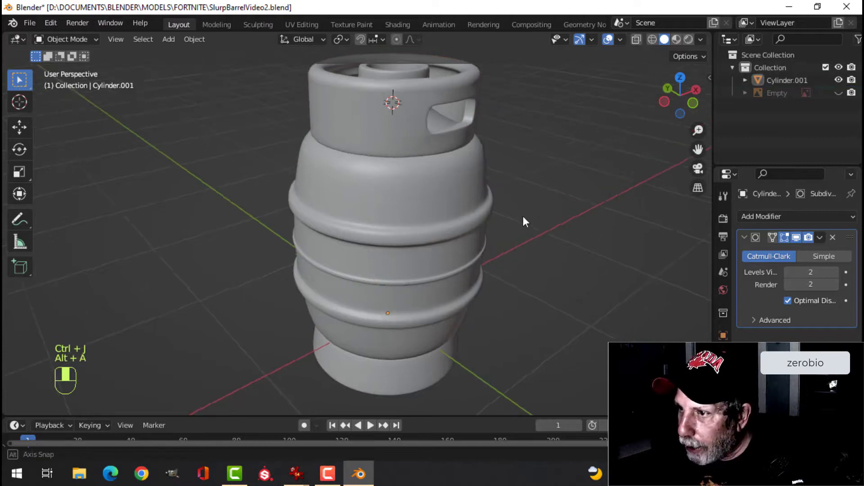
pyautogui.moveTo(517, 213); pyautogui.dragTo(392, 136, button='middle')
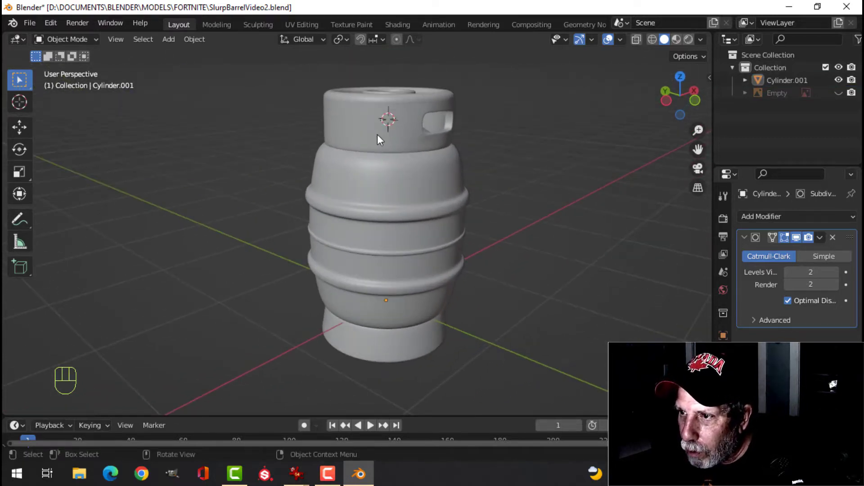
pyautogui.moveTo(514, 166); pyautogui.dragTo(500, 191, button='middle')
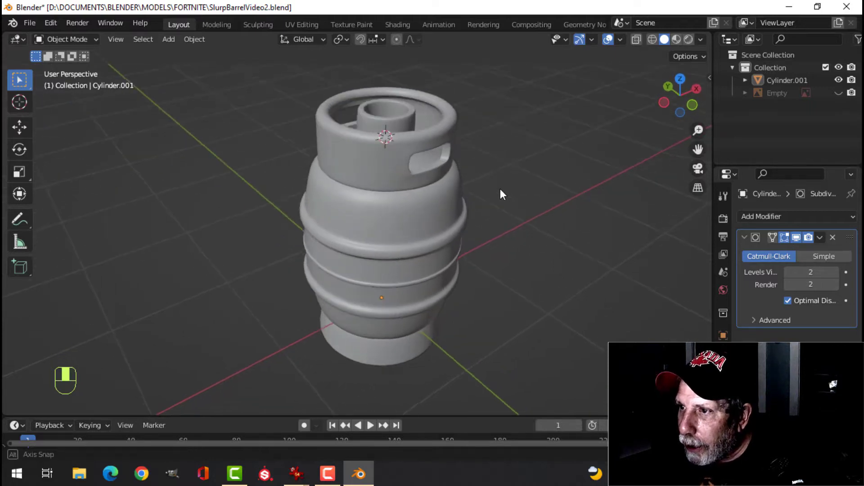
# In the Shading workspace, give the barrel a new material named 'Metal'
pyautogui.click(397, 24)
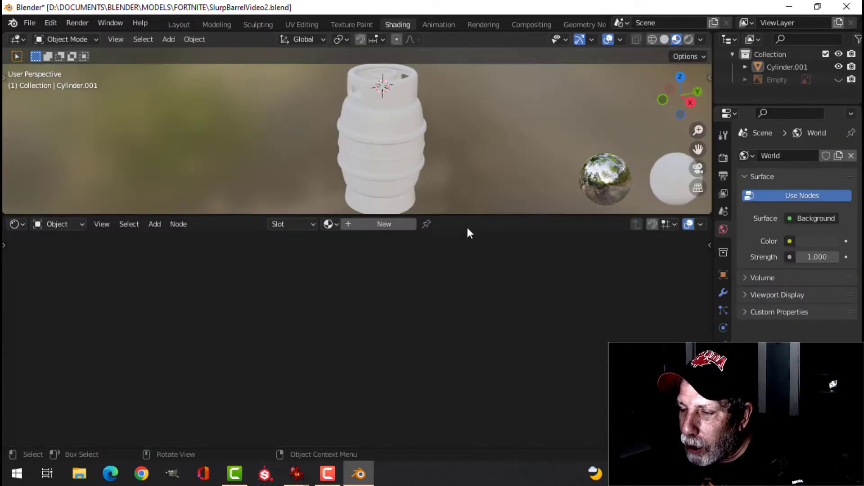
pyautogui.click(384, 154)
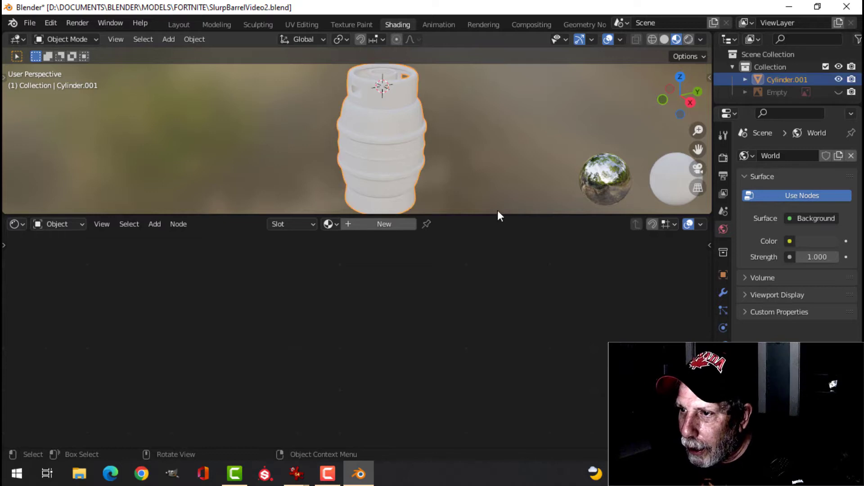
pyautogui.click(384, 225)
pyautogui.click(390, 225)
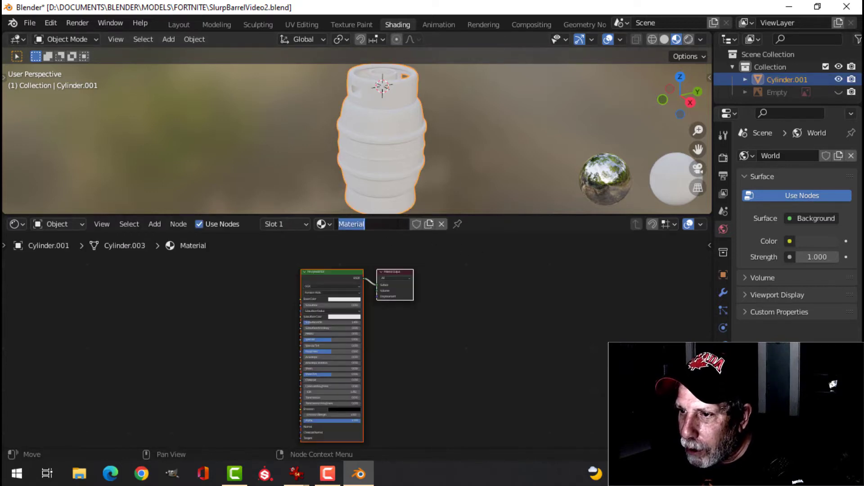
pyautogui.write('Metal')
pyautogui.press('Return')
pyautogui.scroll(4, 232, 320)
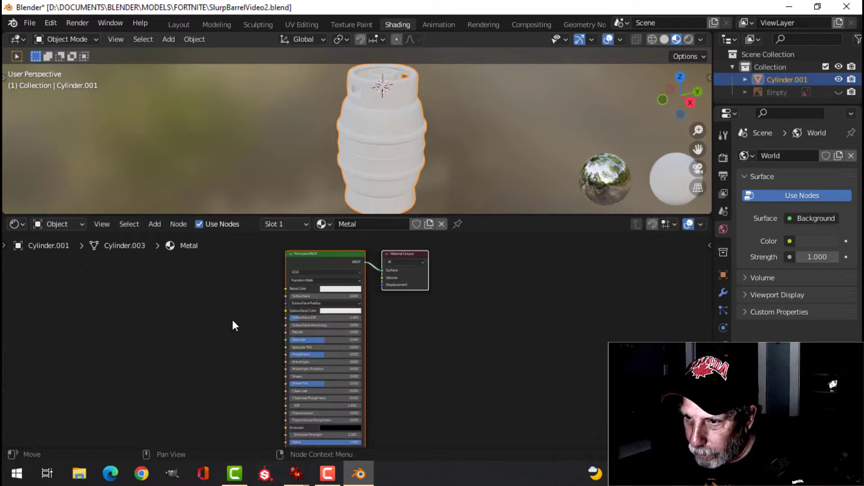
pyautogui.moveTo(226, 307); pyautogui.dragTo(381, 313, button='middle')
pyautogui.moveTo(306, 312); pyautogui.dragTo(326, 304, button='middle')
# Add a Noise Texture with Ctrl+T mapping driven by Object texture coordinates
pyautogui.hotkey('shift', 'a')
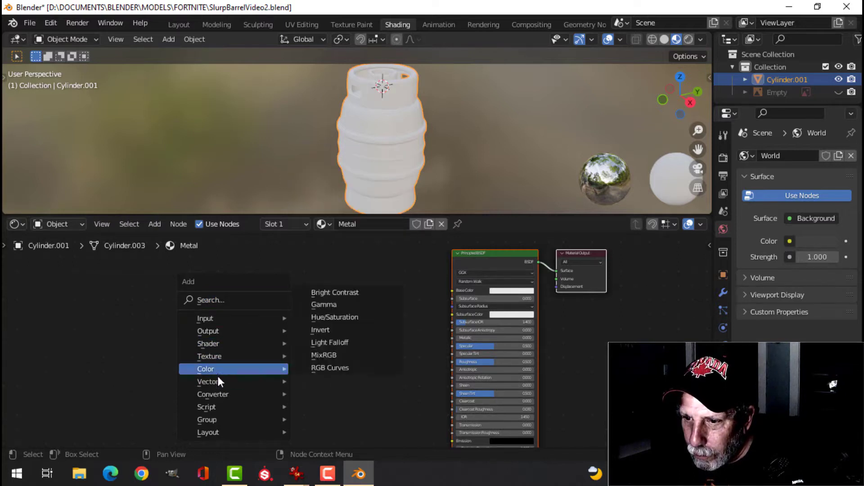
pyautogui.moveTo(221, 356)
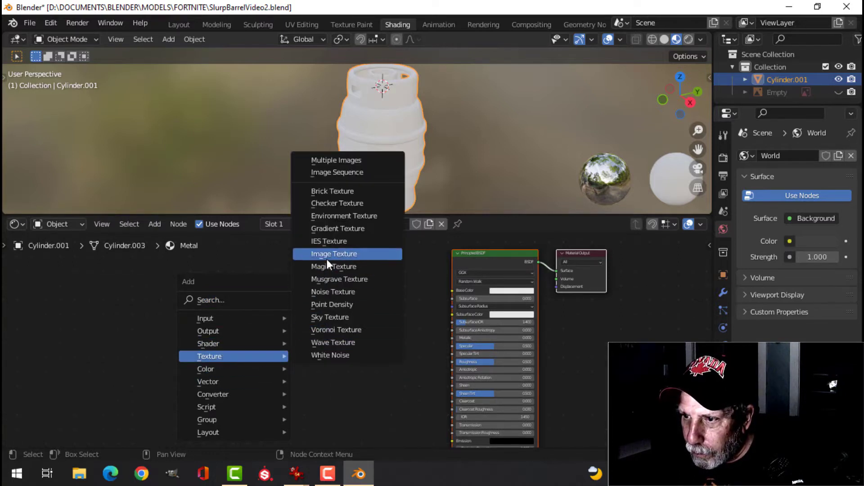
pyautogui.click(329, 292)
pyautogui.click(242, 289)
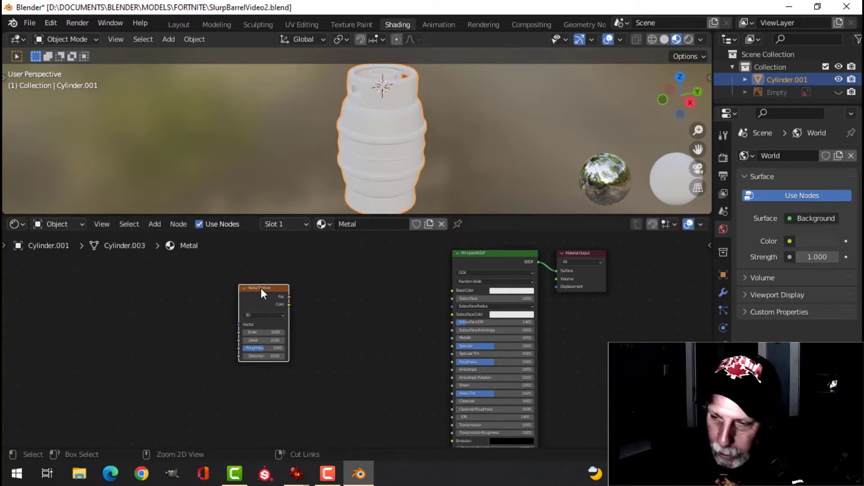
pyautogui.hotkey('ctrl', 't')
pyautogui.scroll(3, 100, 328)
pyautogui.moveTo(156, 328); pyautogui.dragTo(273, 336, button='middle')
pyautogui.scroll(1, 229, 336)
pyautogui.scroll(1, 230, 337)
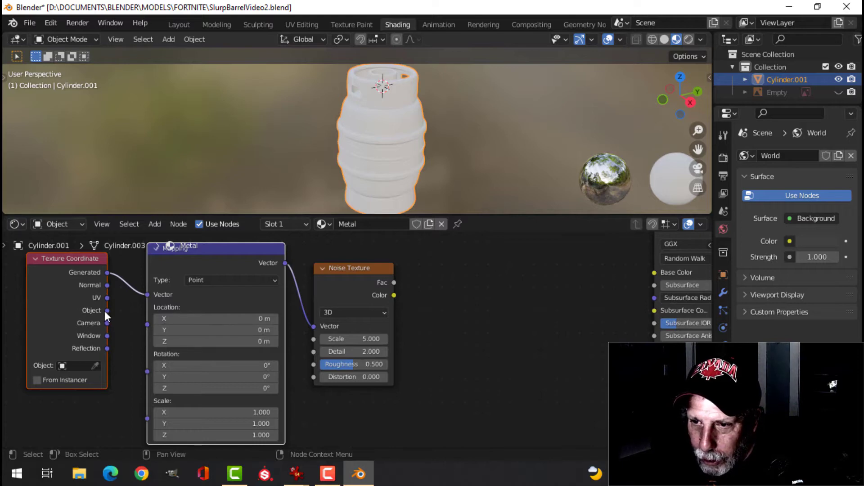
pyautogui.moveTo(107, 310); pyautogui.dragTo(147, 296)
pyautogui.scroll(-1, 450, 311)
pyautogui.moveTo(463, 313); pyautogui.dragTo(306, 282, button='middle')
# Add a ColorRamp node and connect the noise Fac into it
pyautogui.hotkey('shift', 'a')
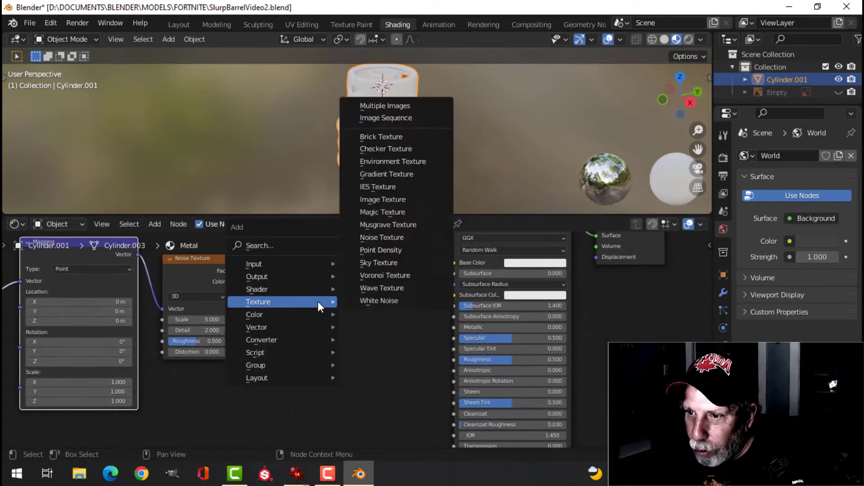
pyautogui.moveTo(293, 341)
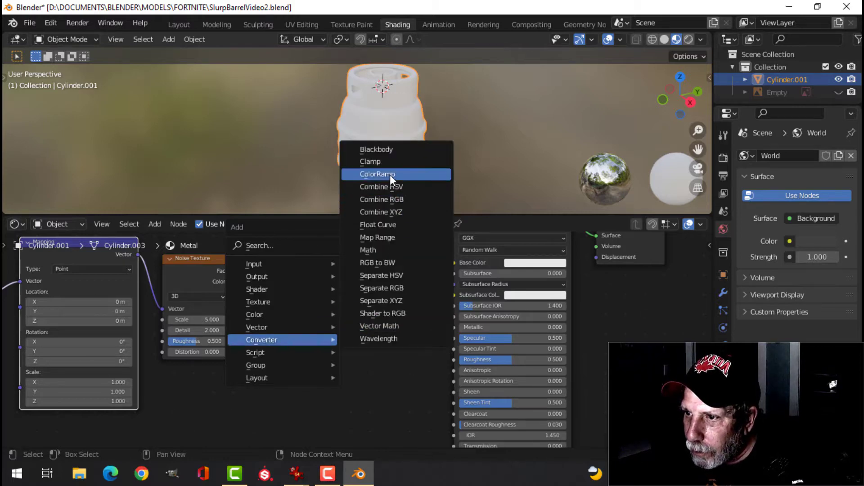
pyautogui.click(377, 174)
pyautogui.click(279, 270)
pyautogui.scroll(2, 225, 278)
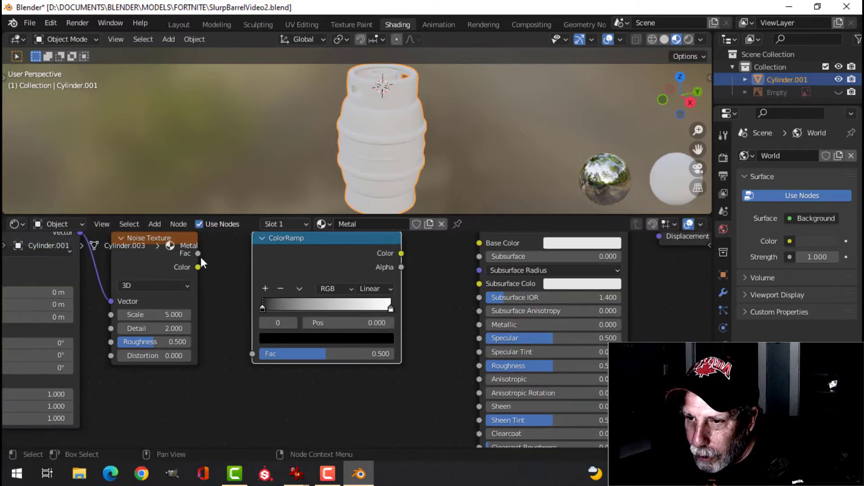
pyautogui.moveTo(198, 253); pyautogui.dragTo(253, 353)
pyautogui.scroll(-1, 430, 300)
pyautogui.moveTo(414, 308); pyautogui.dragTo(353, 348, button='middle')
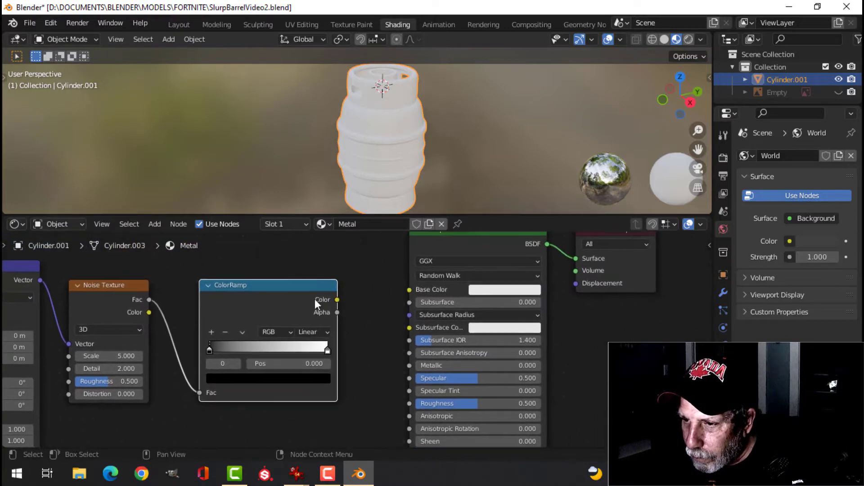
# Preview the ColorRamp on the barrel and move its stops to 0.241 and 0.686
pyautogui.keyDown('ctrl'); pyautogui.keyDown('shift'); pyautogui.click(285, 285); pyautogui.keyUp('shift'); pyautogui.keyUp('ctrl')
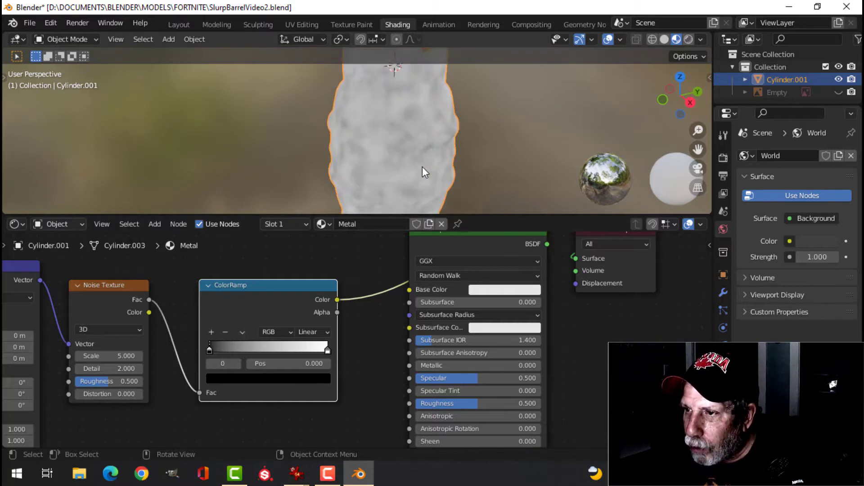
pyautogui.scroll(1, 260, 341)
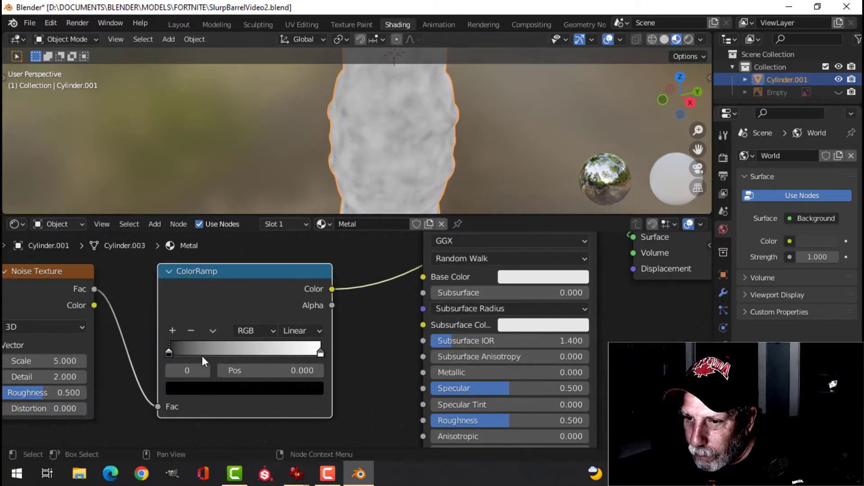
pyautogui.moveTo(180, 352); pyautogui.dragTo(218, 349)
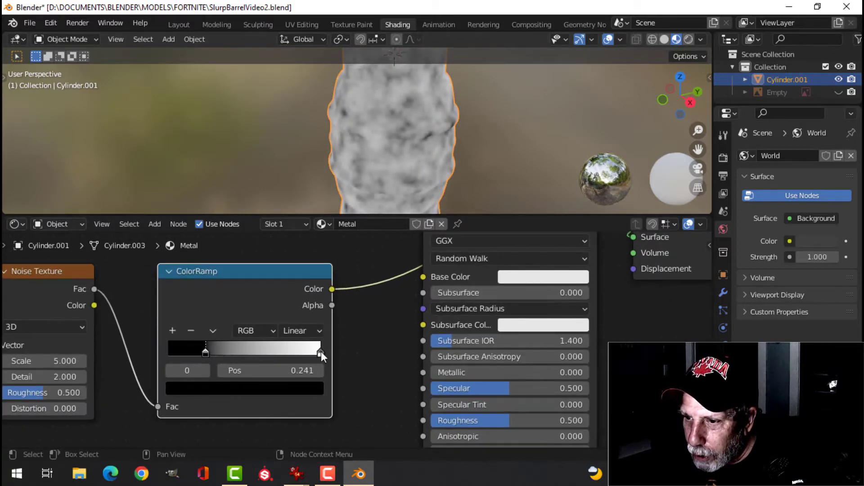
pyautogui.moveTo(321, 352); pyautogui.dragTo(272, 352)
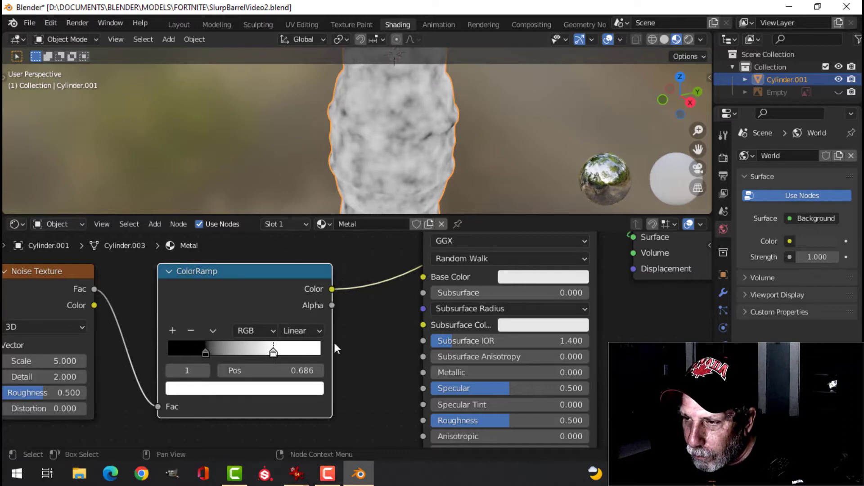
# Set the Mapping node's Scale Z to 40 to stretch the noise into streaks
pyautogui.scroll(-2, 353, 341)
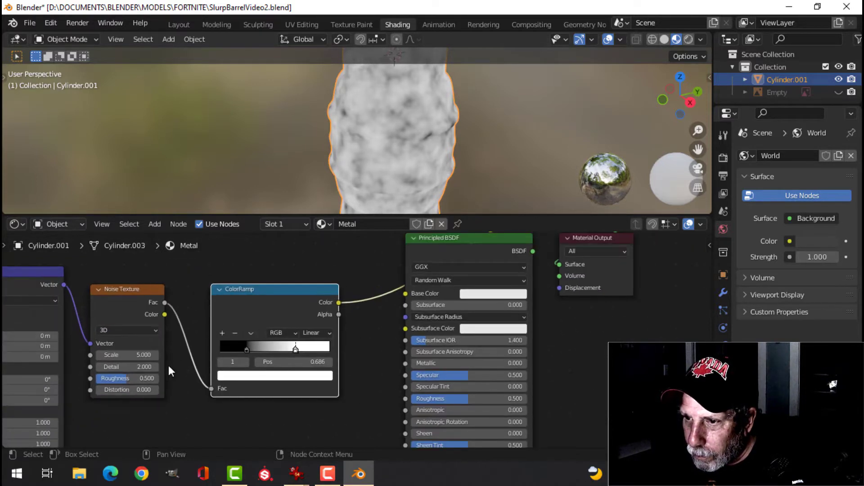
pyautogui.scroll(-1, 173, 361)
pyautogui.moveTo(154, 380); pyautogui.dragTo(214, 344, button='middle')
pyautogui.scroll(4, 445, 125)
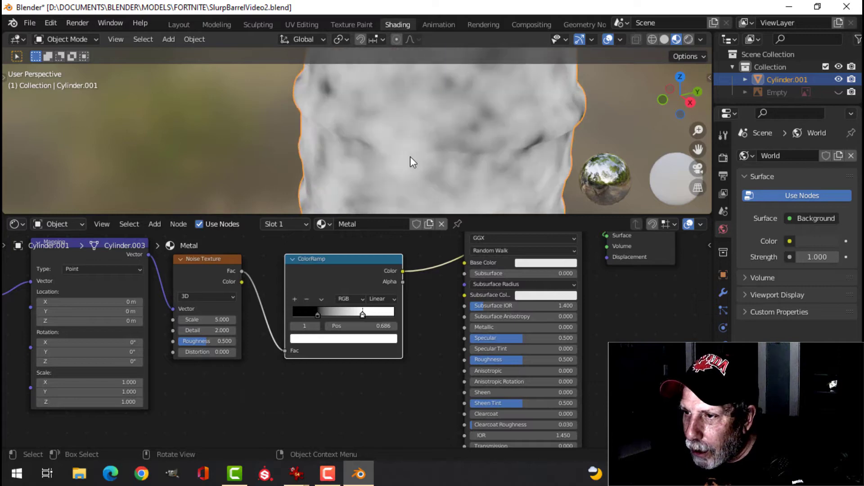
pyautogui.keyDown('shift'); pyautogui.moveTo(436, 157); pyautogui.dragTo(424, 150, button='middle'); pyautogui.keyUp('shift')
pyautogui.scroll(-1, 423, 157)
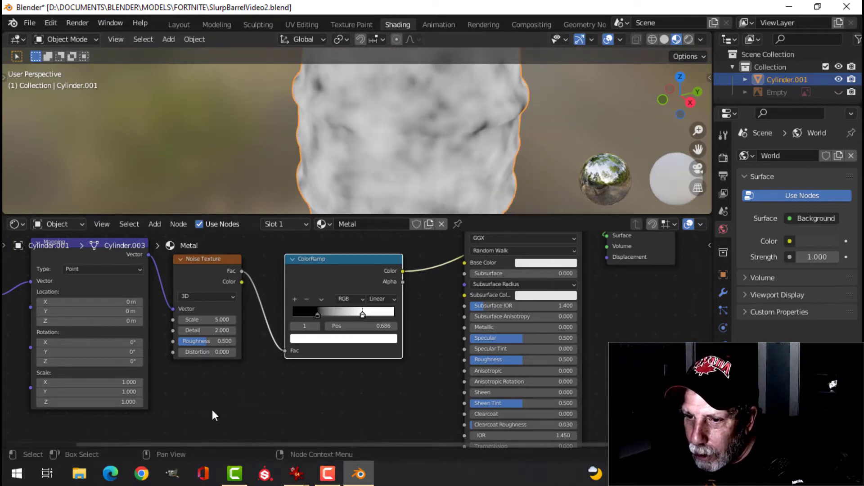
pyautogui.moveTo(207, 401); pyautogui.dragTo(268, 359, button='middle')
pyautogui.scroll(1, 272, 366)
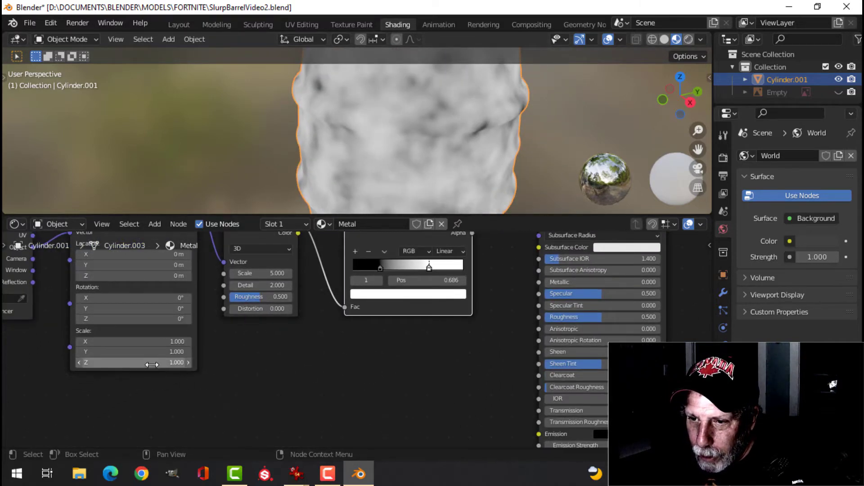
pyautogui.doubleClick(172, 363)
pyautogui.write('40')
pyautogui.press('Return')
# Orbit the barrel and pan the node editor to the lower Principled BSDF settings
pyautogui.scroll(1, 226, 364)
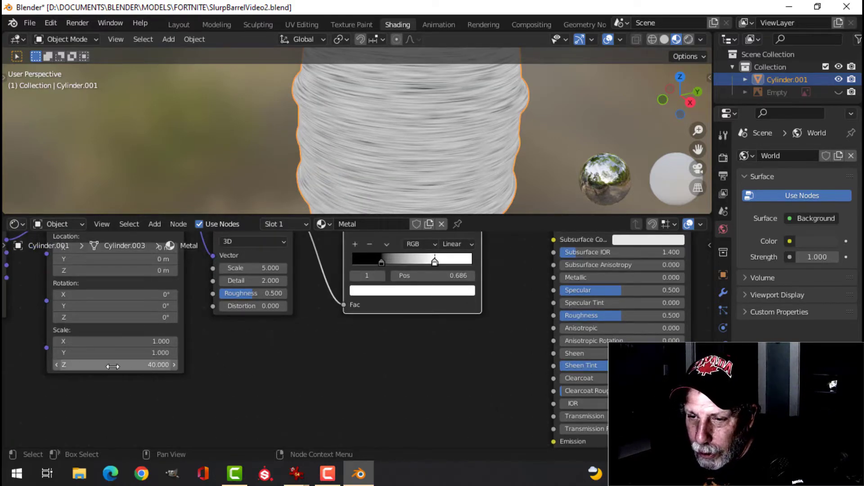
pyautogui.scroll(-1, 441, 170)
pyautogui.moveTo(440, 170); pyautogui.dragTo(409, 154, button='middle')
pyautogui.scroll(-3, 508, 336)
pyautogui.moveTo(503, 333); pyautogui.dragTo(346, 377, button='middle')
pyautogui.moveTo(502, 317); pyautogui.dragTo(485, 301, button='middle')
pyautogui.scroll(1, 509, 330)
pyautogui.moveTo(509, 332); pyautogui.dragTo(466, 345, button='middle')
# Make the Principled BSDF Metallic 1 with Roughness about 0.327, and feed the ColorRamp colour into Base Color
pyautogui.scroll(1, 482, 295)
pyautogui.moveTo(359, 292); pyautogui.dragTo(545, 304)
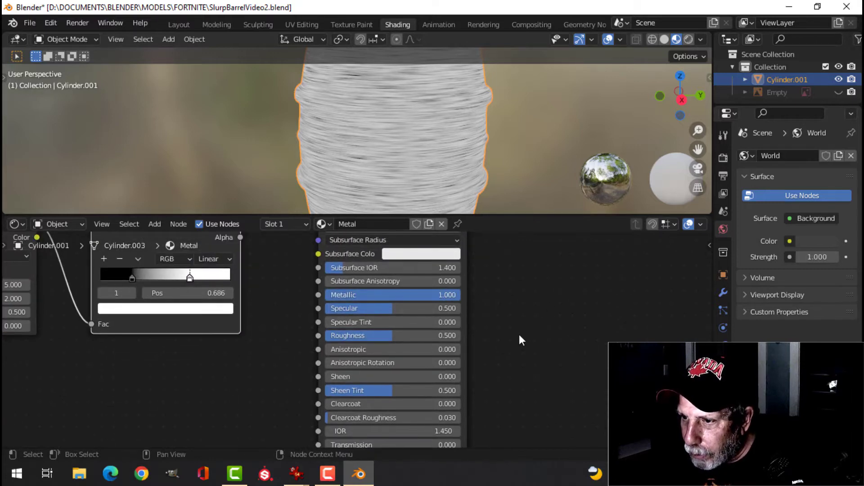
pyautogui.moveTo(385, 335); pyautogui.dragTo(414, 339)
pyautogui.scroll(-1, 519, 332)
pyautogui.moveTo(518, 326); pyautogui.dragTo(517, 400, button='middle')
pyautogui.keyDown('ctrl'); pyautogui.keyDown('shift'); pyautogui.click(403, 255); pyautogui.keyUp('shift'); pyautogui.keyUp('ctrl')
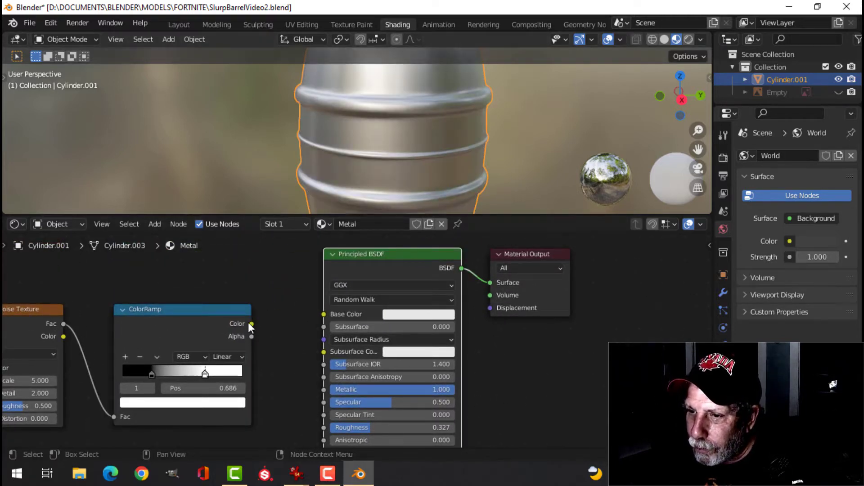
pyautogui.moveTo(250, 324); pyautogui.dragTo(324, 313)
# Lighten the ColorRamp's black stop to dark grey and select the white stop's colour
pyautogui.scroll(2, 414, 167)
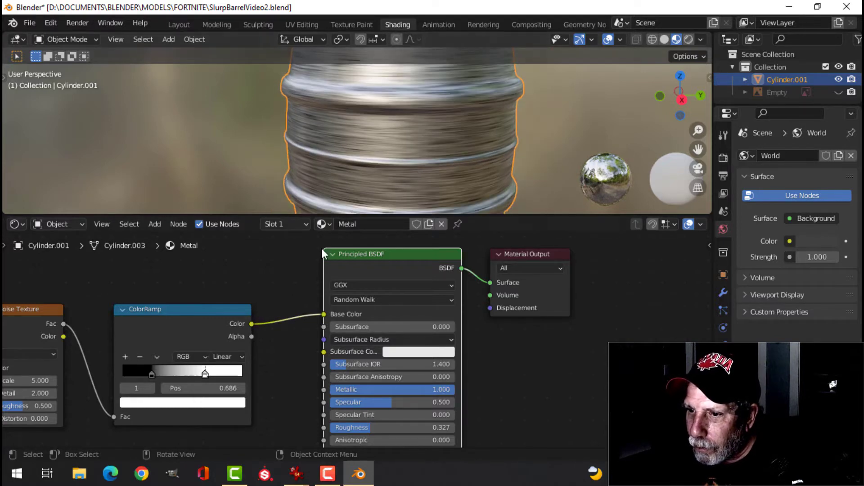
pyautogui.scroll(-1, 277, 349)
pyautogui.moveTo(280, 348); pyautogui.dragTo(368, 281, button='middle')
pyautogui.scroll(3, 362, 303)
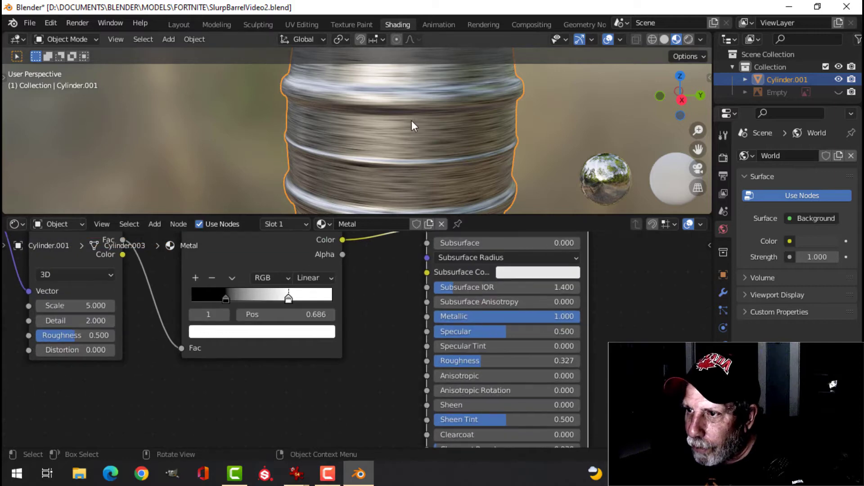
pyautogui.scroll(-4, 412, 122)
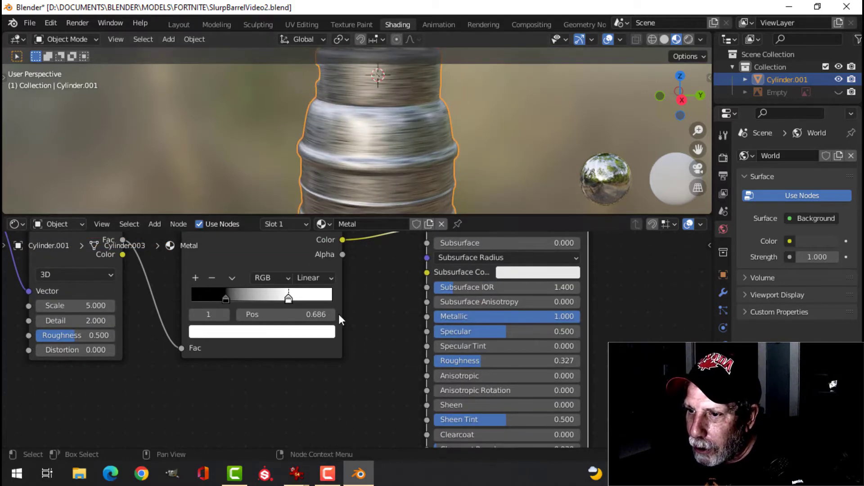
pyautogui.scroll(2, 338, 316)
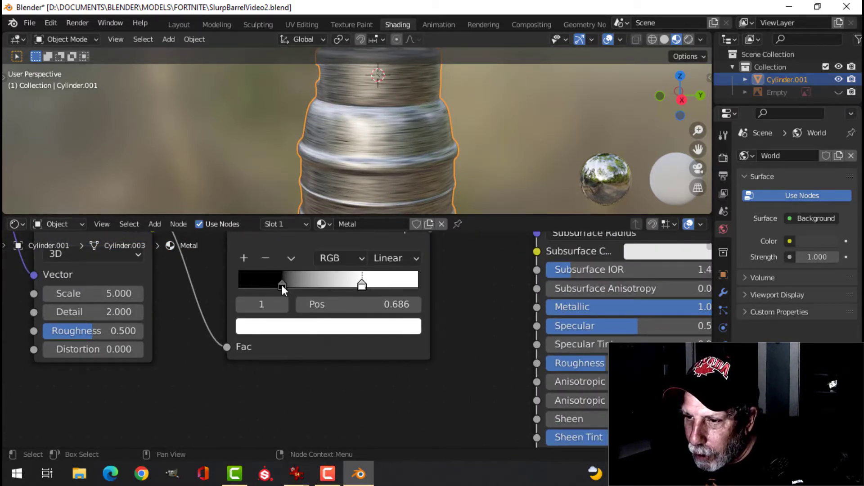
pyautogui.click(282, 285)
pyautogui.click(298, 326)
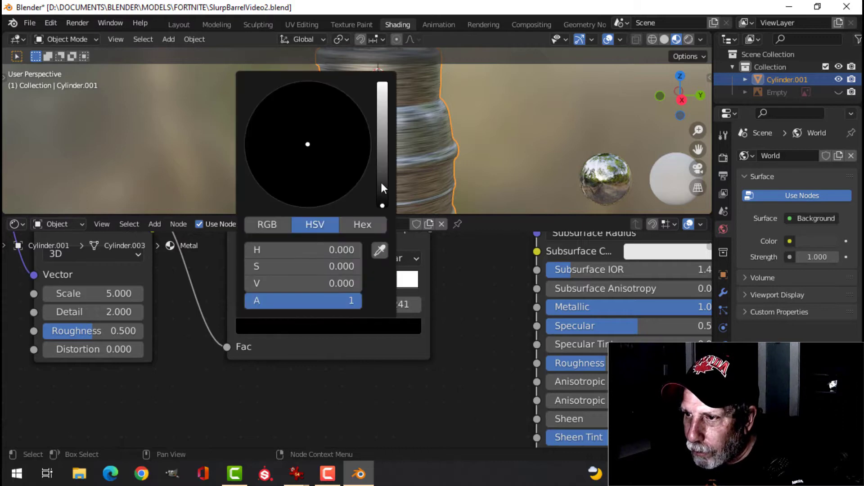
pyautogui.moveTo(385, 181); pyautogui.dragTo(382, 153)
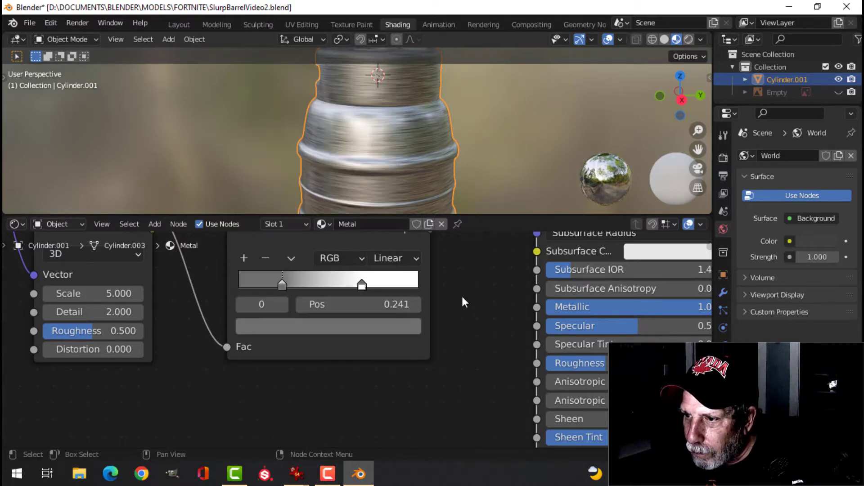
pyautogui.click(359, 287)
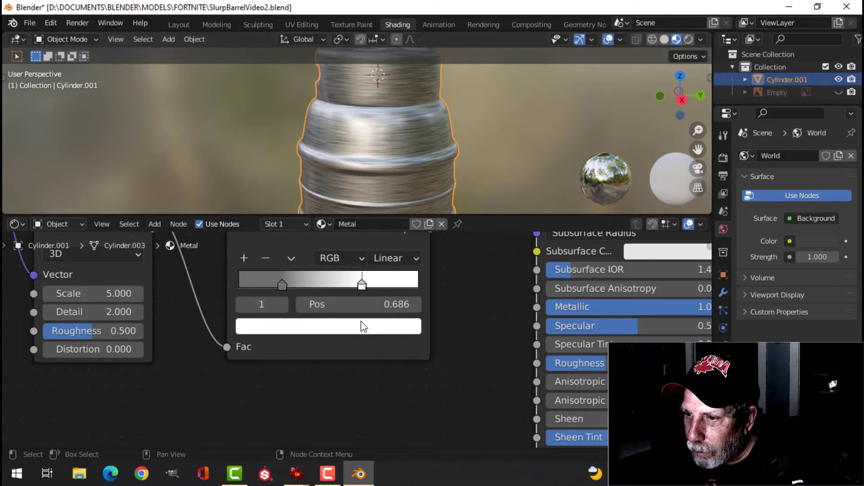
pyautogui.click(361, 325)
# Dim the white ColorRamp stop to light grey (V about 0.606)
pyautogui.moveTo(384, 103)
pyautogui.mouseDown()
pyautogui.moveTo(384, 123)
pyautogui.moveTo(383, 97)
pyautogui.mouseUp()
pyautogui.scroll(6, 423, 145)
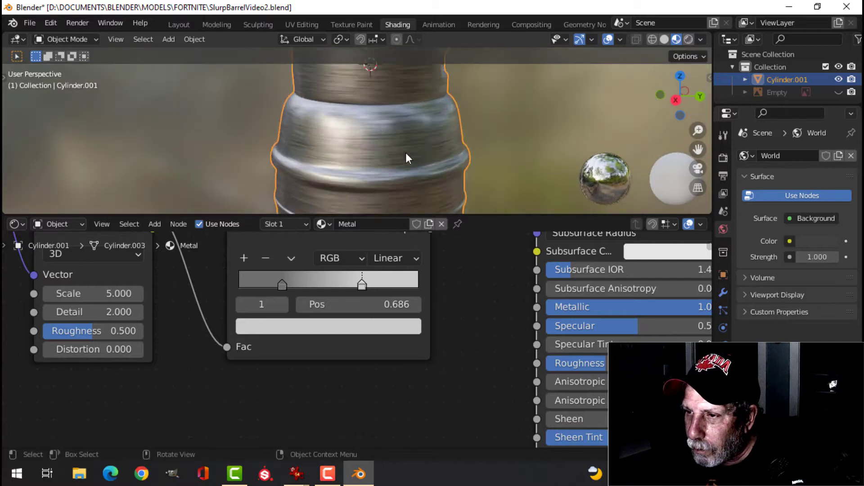
pyautogui.moveTo(188, 371); pyautogui.dragTo(315, 372, button='middle')
# Enter Detail 16, Roughness 0.6 and Distortion 3 in the Noise Texture node
pyautogui.click(249, 312)
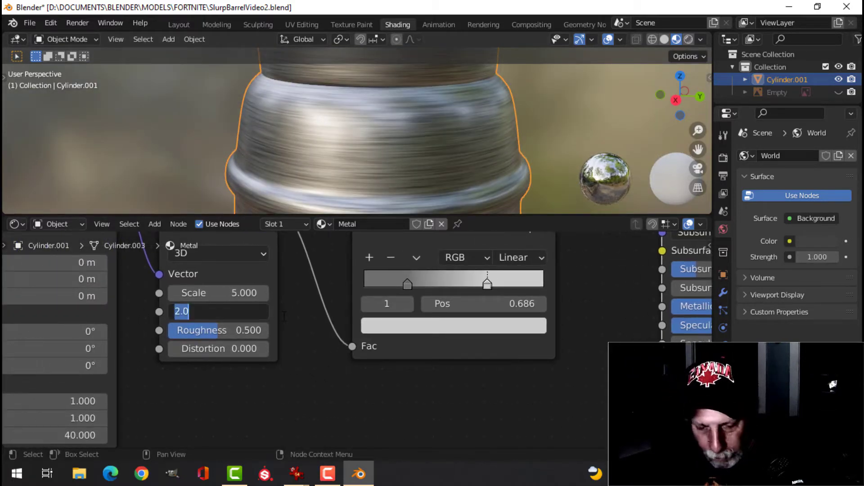
pyautogui.write('16')
pyautogui.press('Return')
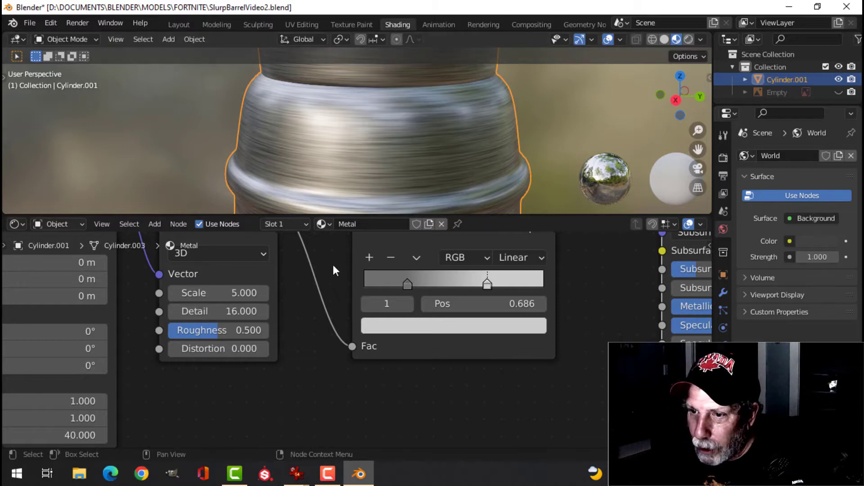
pyautogui.click(224, 331)
pyautogui.write('0.')
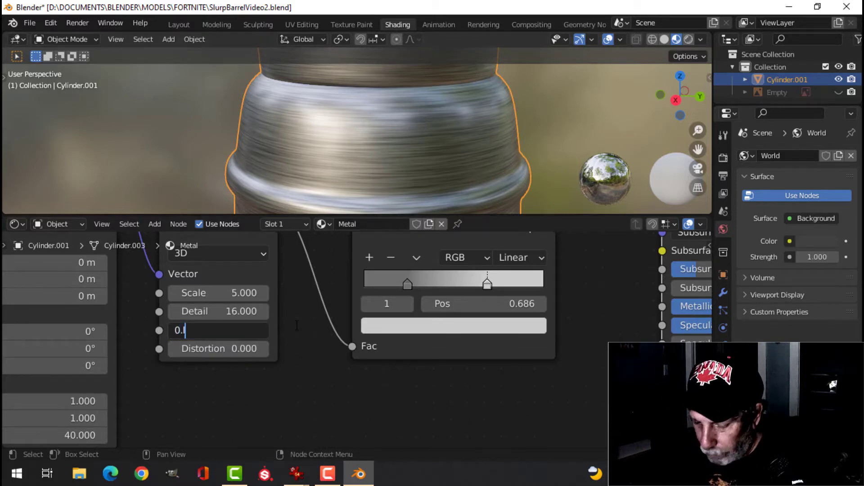
pyautogui.write('6')
pyautogui.press('Return')
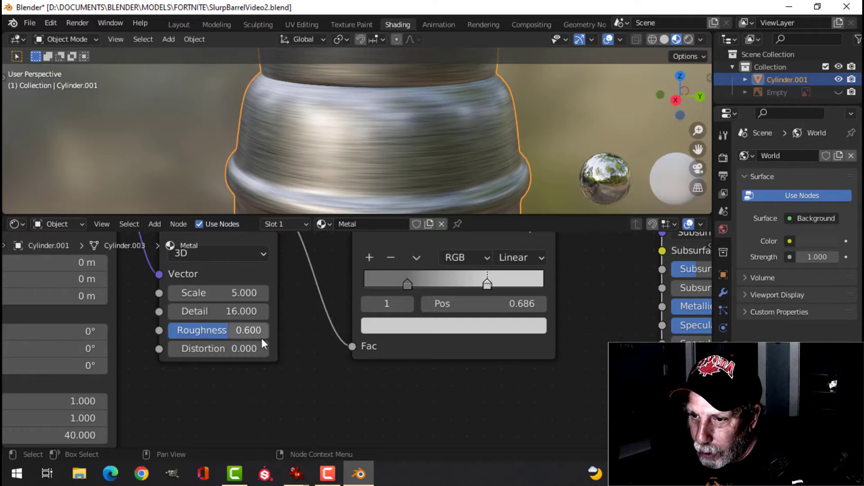
pyautogui.click(245, 349)
pyautogui.write('3')
pyautogui.press('Return')
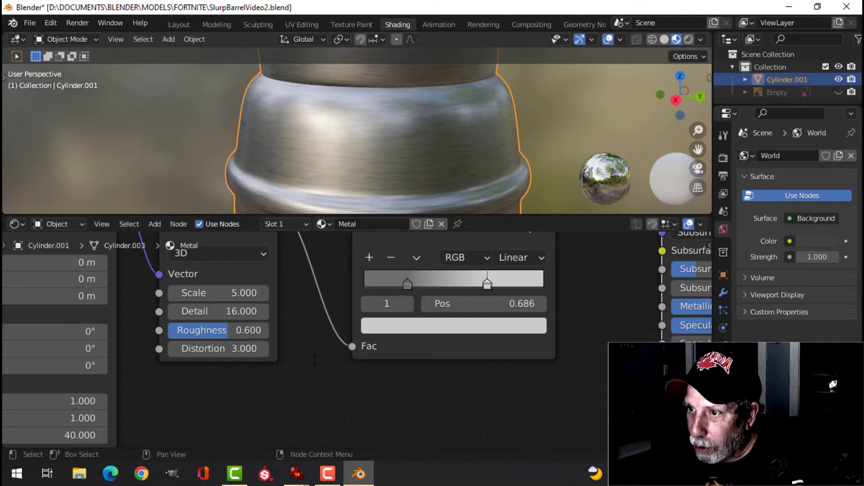
pyautogui.moveTo(456, 142); pyautogui.dragTo(398, 142, button='middle')
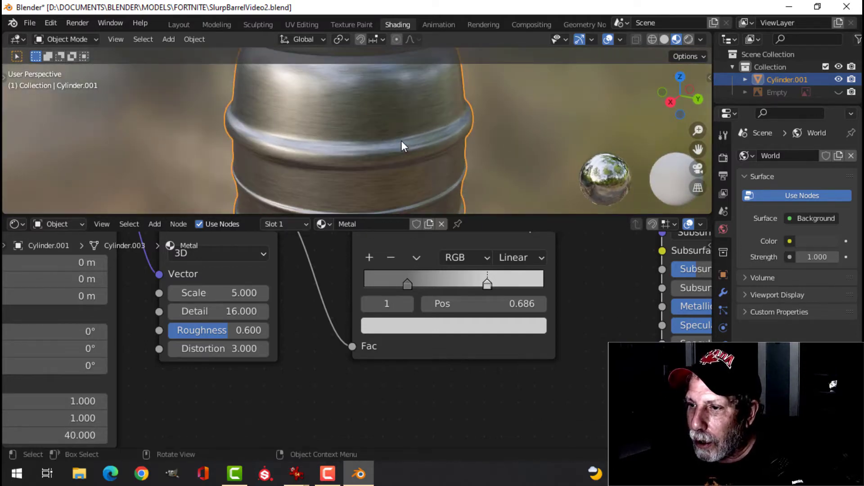
# Duplicate the Noise Texture and ColorRamp nodes and place the copies below the originals
pyautogui.scroll(-1, 600, 333)
pyautogui.scroll(-5, 572, 332)
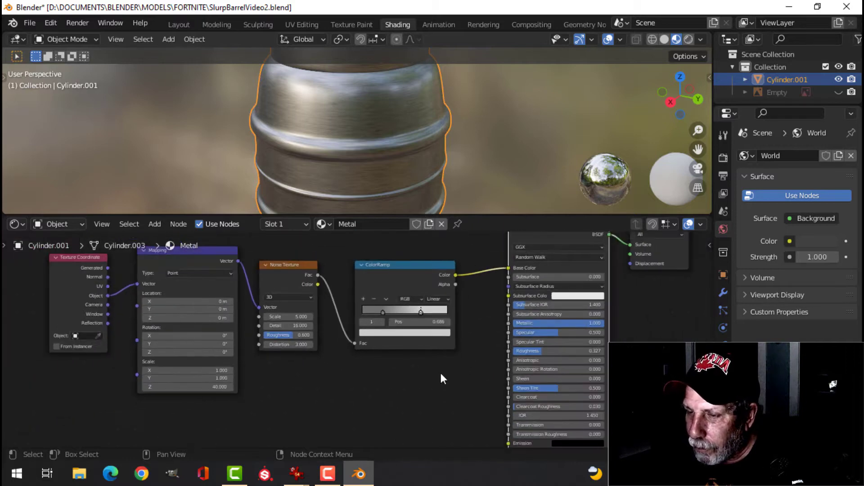
pyautogui.scroll(3, 410, 372)
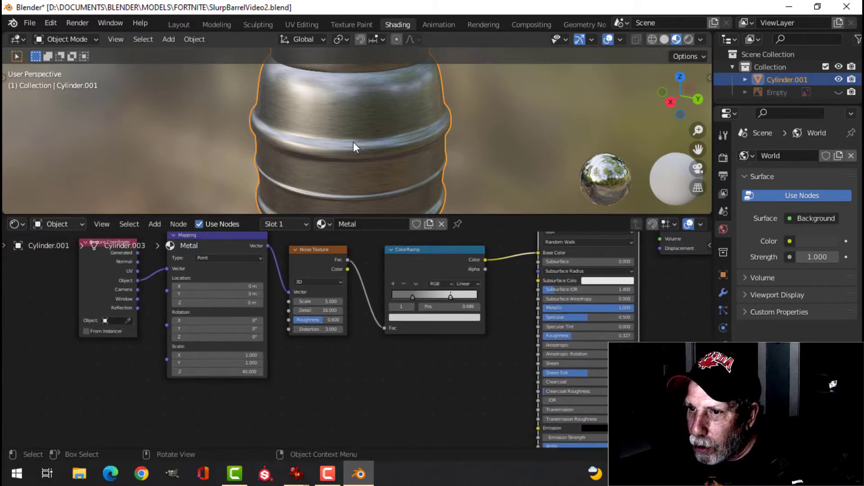
pyautogui.scroll(-1, 347, 394)
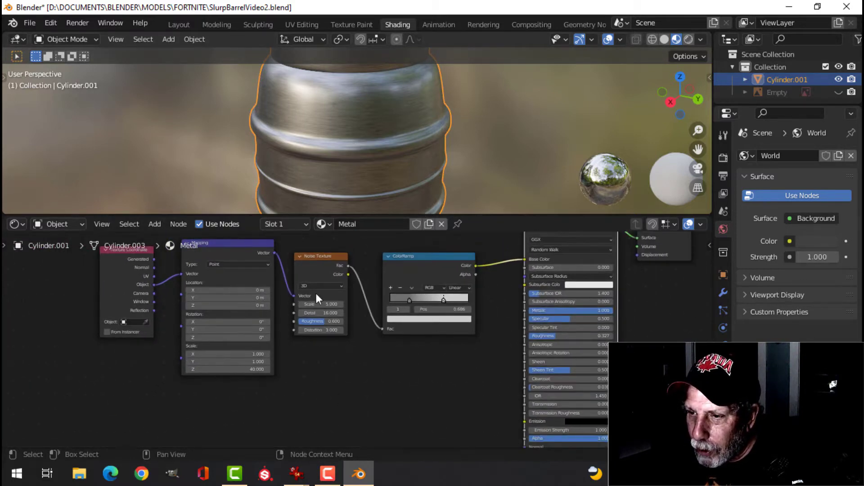
pyautogui.click(318, 264)
pyautogui.keyDown('shift'); pyautogui.click(416, 258); pyautogui.keyUp('shift')
pyautogui.hotkey('shift', 'd')
pyautogui.click(388, 391)
pyautogui.moveTo(374, 347); pyautogui.dragTo(413, 323, button='middle')
pyautogui.moveTo(251, 379); pyautogui.dragTo(255, 379, button='middle')
pyautogui.click(248, 384)
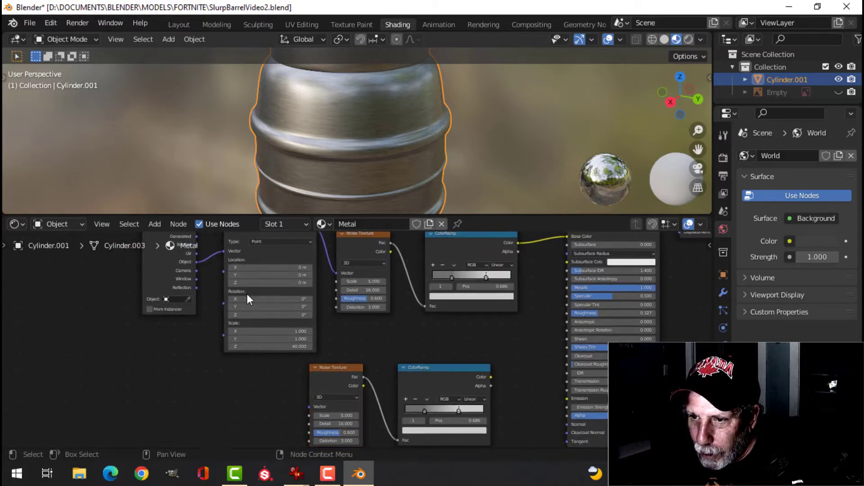
# Wire the texture coordinates into the copied noise's Vector and shift that node left
pyautogui.moveTo(197, 263); pyautogui.dragTo(310, 406)
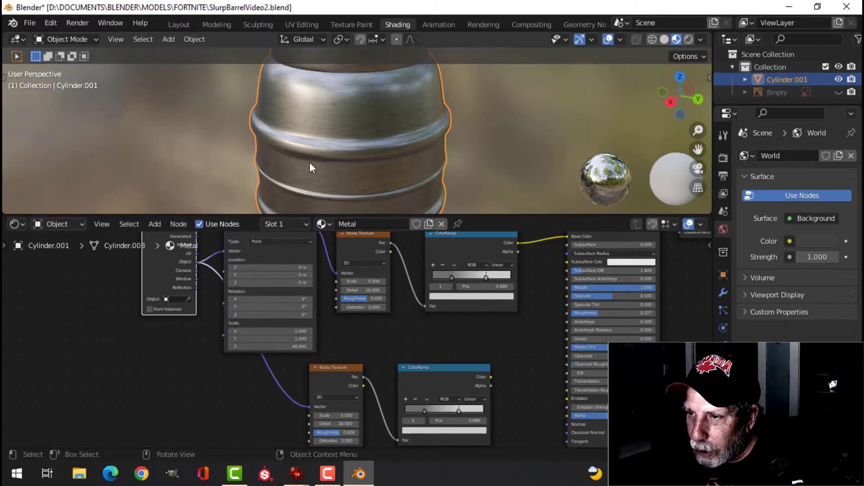
pyautogui.scroll(-1, 396, 337)
pyautogui.moveTo(396, 337); pyautogui.dragTo(299, 295, button='middle')
pyautogui.scroll(4, 356, 317)
pyautogui.scroll(3, 349, 328)
pyautogui.scroll(-2, 357, 337)
pyautogui.scroll(-2, 504, 317)
pyautogui.moveTo(301, 319); pyautogui.dragTo(229, 322)
# Add a Bump node fed by the copied ColorRamp's Color into Height, outputting to Principled Normal
pyautogui.moveTo(371, 314); pyautogui.dragTo(280, 313)
pyautogui.hotkey('shift', 'a')
pyautogui.moveTo(434, 324)
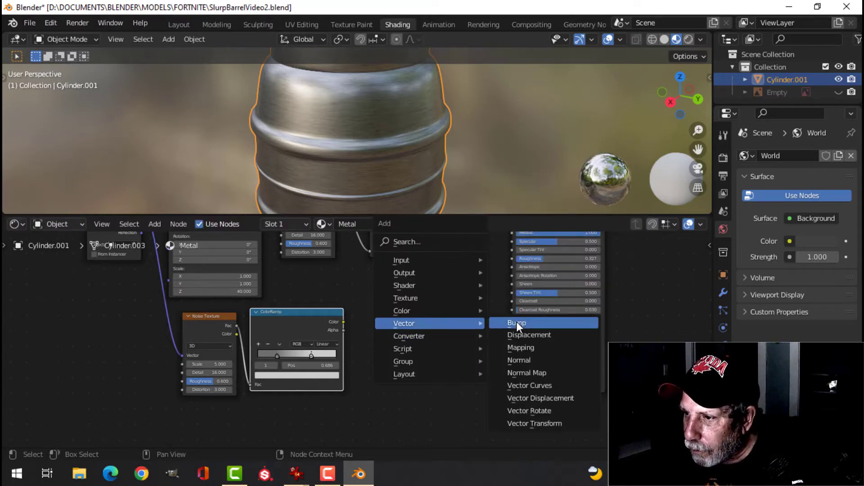
pyautogui.click(517, 323)
pyautogui.click(405, 342)
pyautogui.moveTo(344, 321); pyautogui.dragTo(382, 365)
pyautogui.scroll(2, 476, 363)
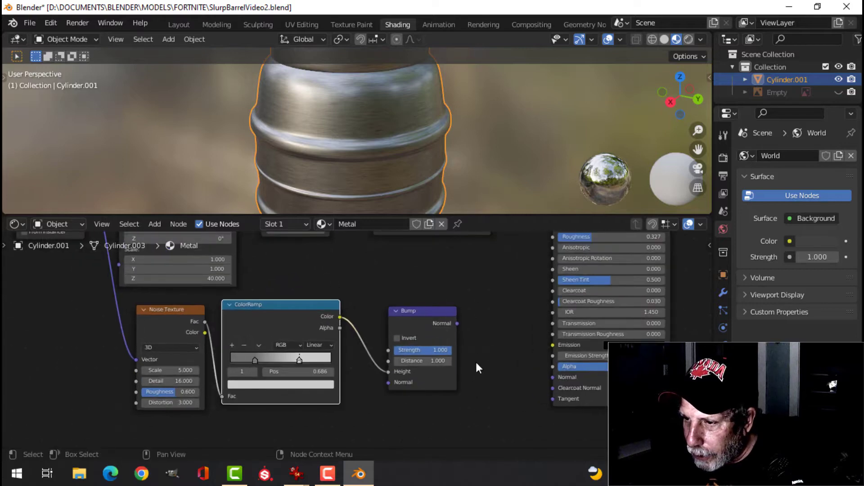
pyautogui.moveTo(457, 323); pyautogui.dragTo(552, 376)
pyautogui.moveTo(255, 426); pyautogui.dragTo(351, 389, button='middle')
# Set the copied Noise Texture's Roughness to 0.5 and Distortion to 0
pyautogui.scroll(2, 352, 391)
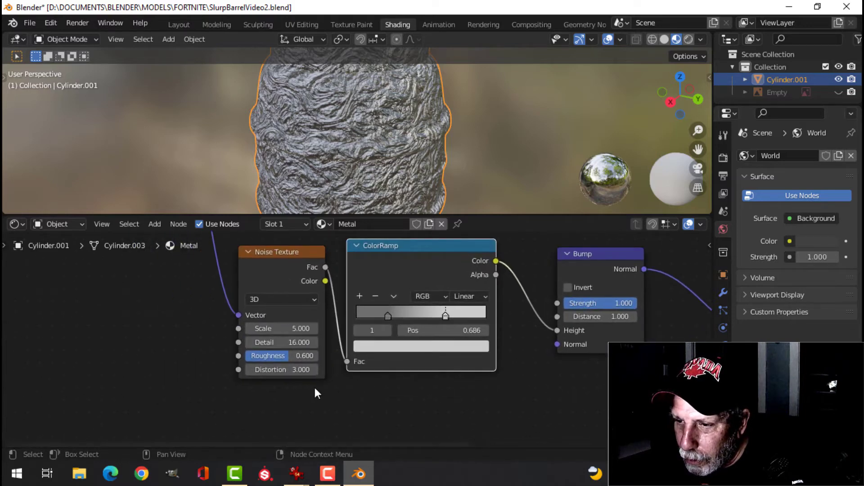
pyautogui.scroll(1, 304, 388)
pyautogui.click(287, 356)
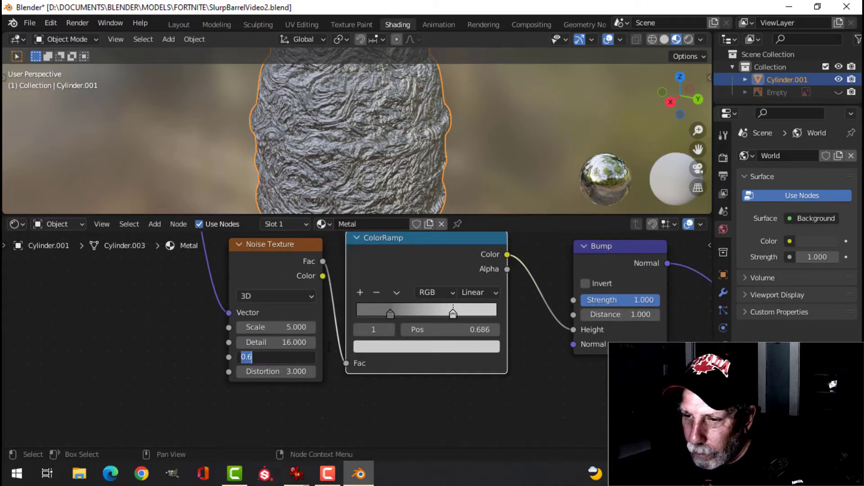
pyautogui.write('0.5')
pyautogui.press('Return')
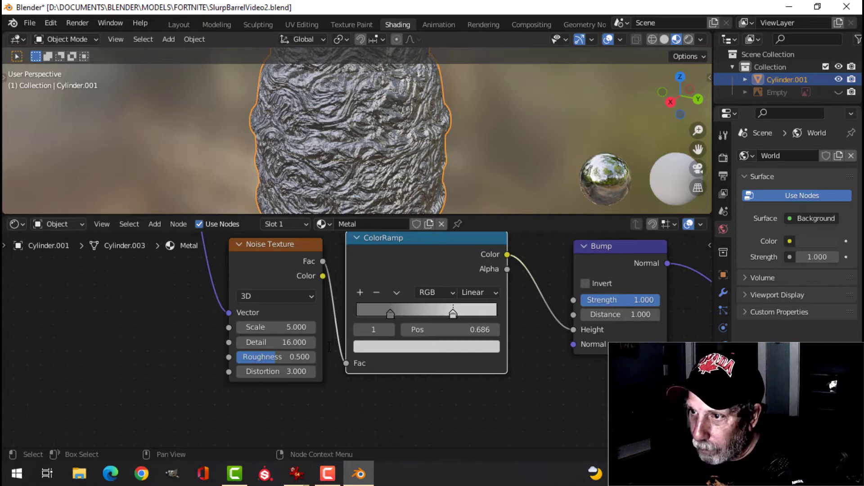
pyautogui.click(293, 372)
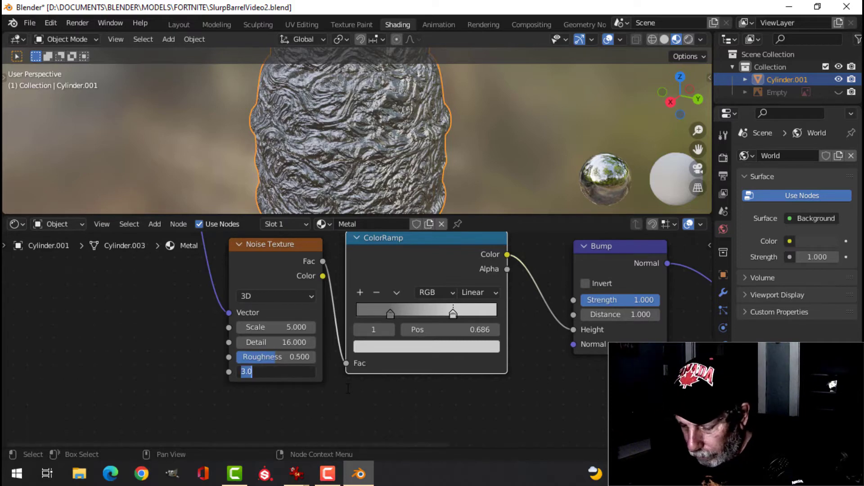
pyautogui.write('0')
pyautogui.press('Return')
# Set the Bump node's Strength to 0.01
pyautogui.scroll(1, 509, 386)
pyautogui.moveTo(535, 388); pyautogui.dragTo(332, 413, button='middle')
pyautogui.moveTo(503, 379); pyautogui.dragTo(450, 373, button='middle')
pyautogui.click(428, 318)
pyautogui.write('0.01')
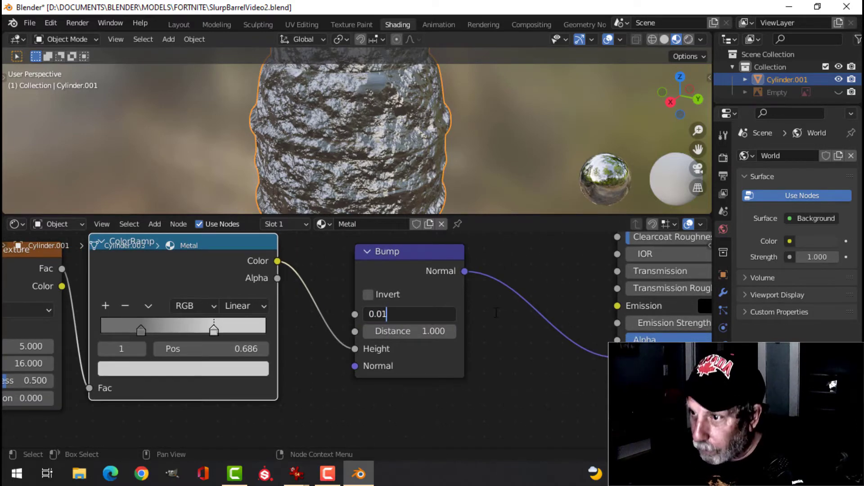
pyautogui.press('Return')
# Correct the Bump Strength from 0.01 to 0.02 and view the barrel upright
pyautogui.scroll(3, 437, 155)
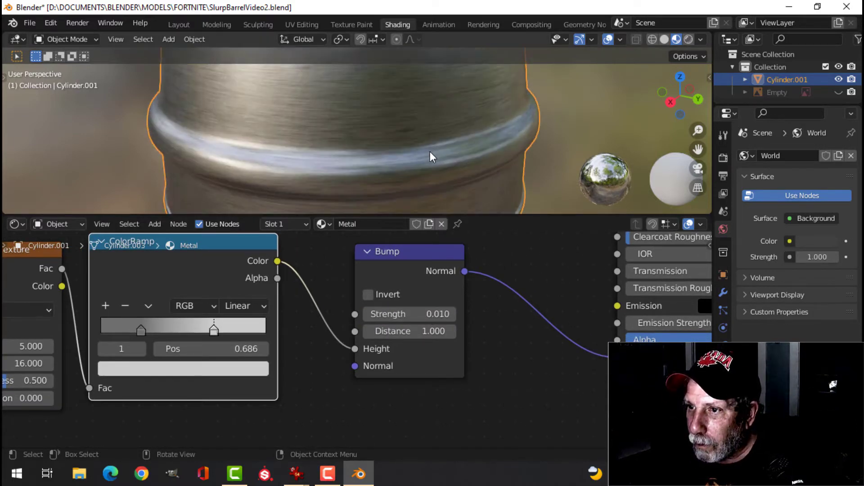
pyautogui.scroll(2, 424, 154)
pyautogui.scroll(-1, 409, 320)
pyautogui.scroll(1, 408, 320)
pyautogui.click(424, 265)
pyautogui.click(422, 260)
pyautogui.press('BackSpace')
pyautogui.write('2')
pyautogui.press('Return')
pyautogui.moveTo(348, 175); pyautogui.dragTo(336, 107, button='middle')
pyautogui.scroll(-5, 557, 316)
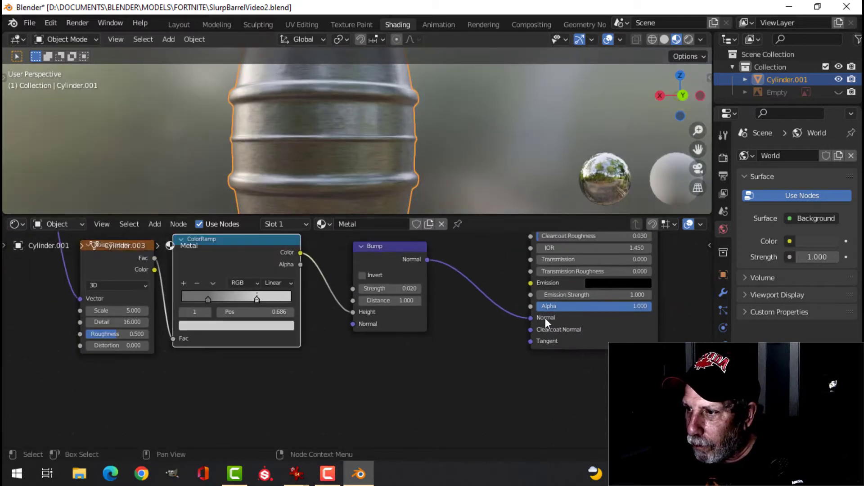
# Link the copied ramp into the shader's Roughness and inspect the rougher barrel finish
pyautogui.moveTo(412, 376); pyautogui.dragTo(444, 351, button='middle')
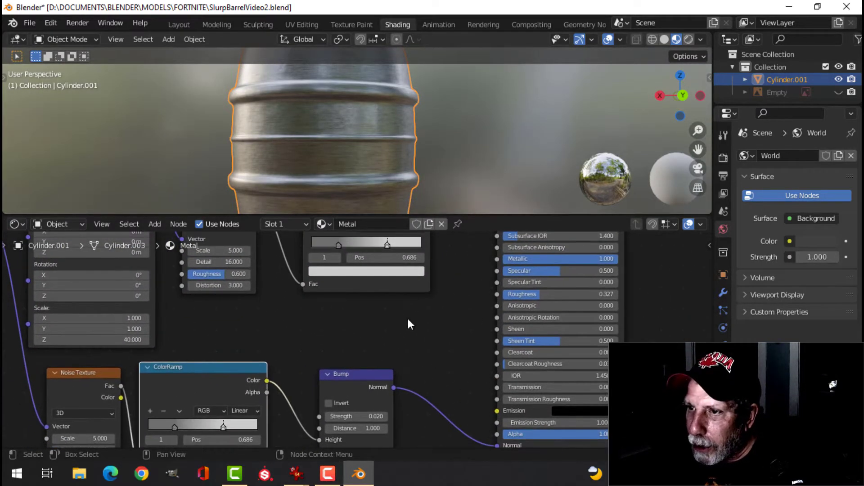
pyautogui.moveTo(267, 380); pyautogui.dragTo(497, 294)
pyautogui.scroll(3, 369, 144)
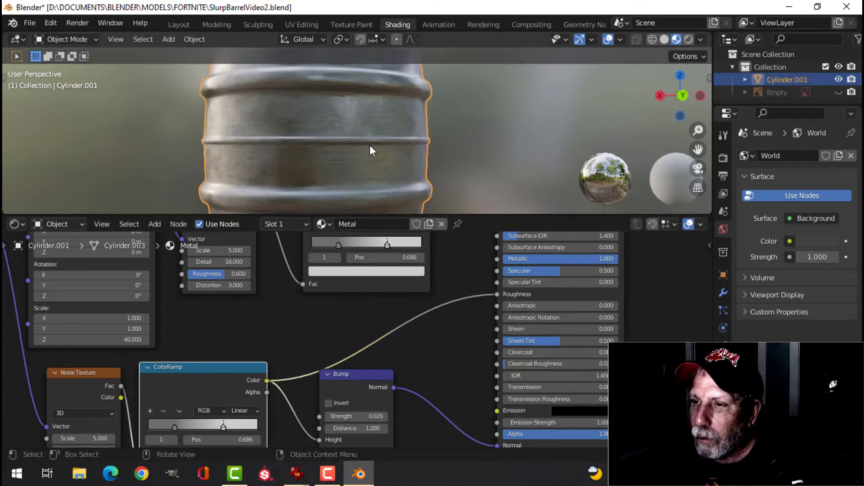
pyautogui.moveTo(330, 145); pyautogui.dragTo(367, 162, button='middle')
pyautogui.scroll(-3, 341, 140)
pyautogui.scroll(-2, 265, 333)
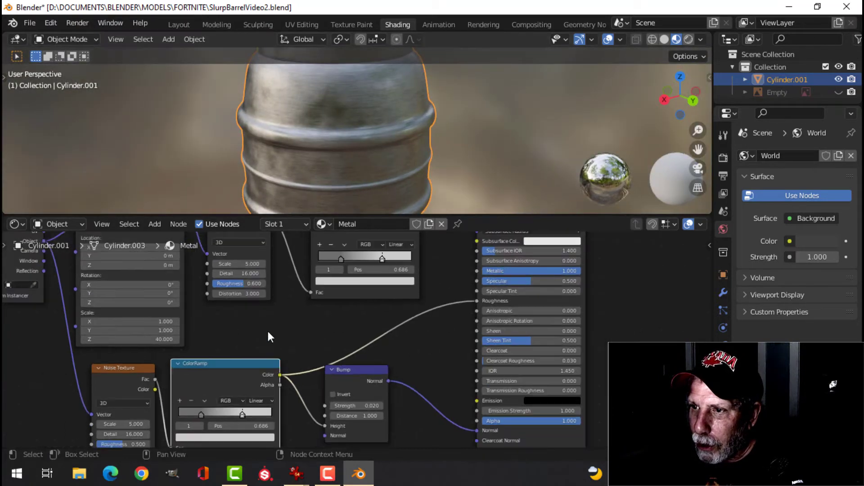
pyautogui.scroll(3, 351, 289)
pyautogui.scroll(3, 320, 396)
# Slide the bump ramp's left stop rightward to about 0.455
pyautogui.moveTo(318, 400); pyautogui.dragTo(362, 284, button='middle')
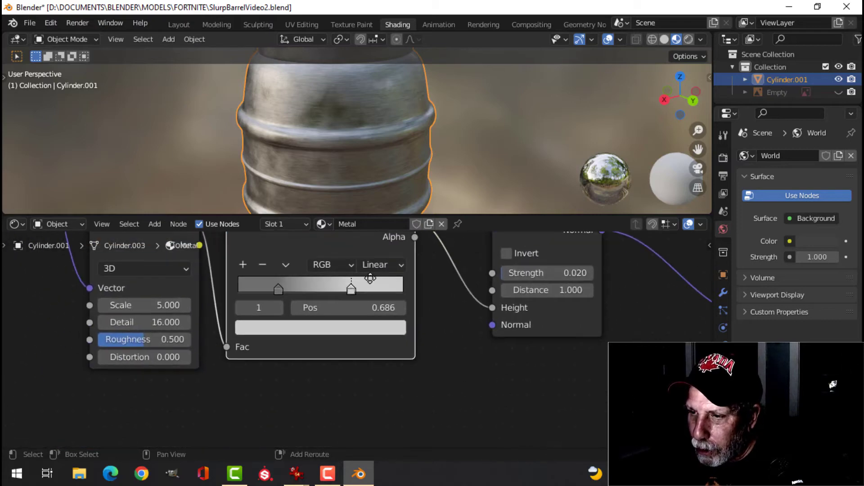
pyautogui.moveTo(289, 305); pyautogui.dragTo(291, 355, button='middle')
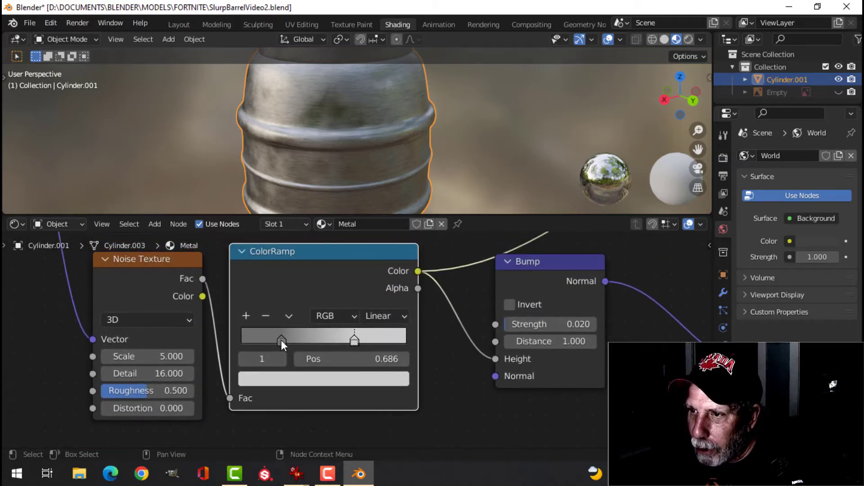
pyautogui.moveTo(281, 339); pyautogui.dragTo(317, 334)
pyautogui.scroll(2, 353, 135)
pyautogui.scroll(-4, 353, 135)
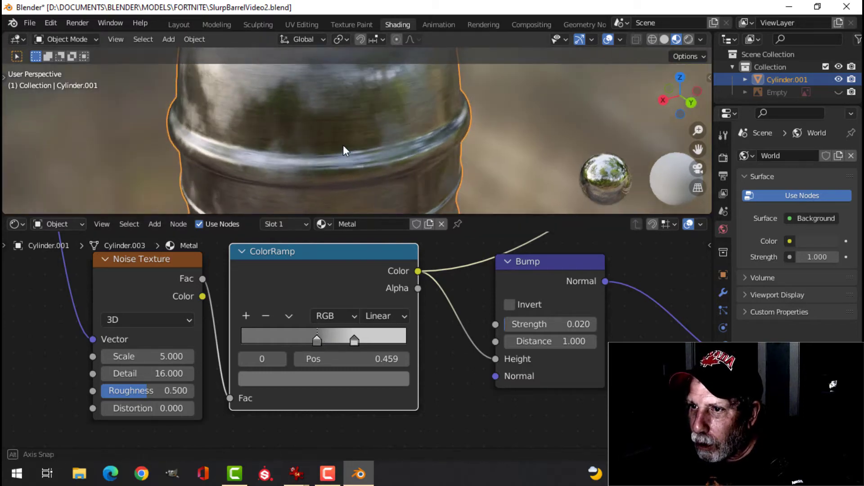
pyautogui.moveTo(318, 341); pyautogui.dragTo(299, 345)
# Darken the ramp stop colours to grey around 0.328 and pull the right stop near 0.55
pyautogui.click(314, 379)
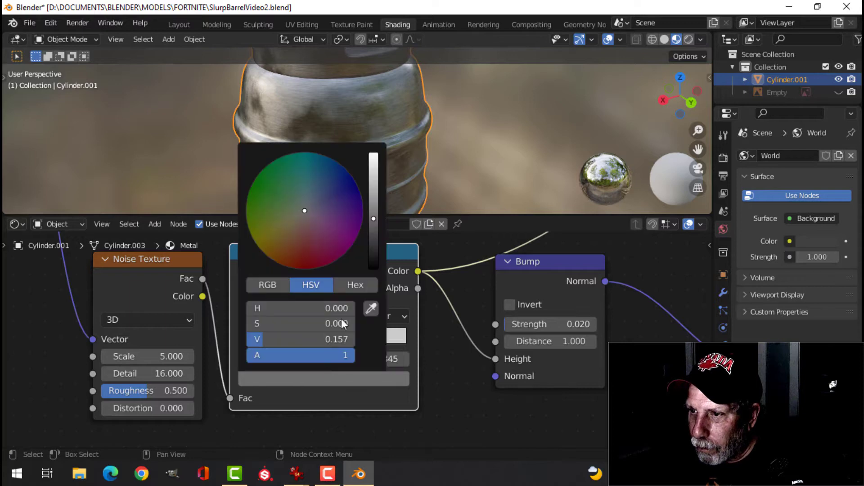
pyautogui.click(371, 218)
pyautogui.moveTo(372, 218); pyautogui.dragTo(374, 208)
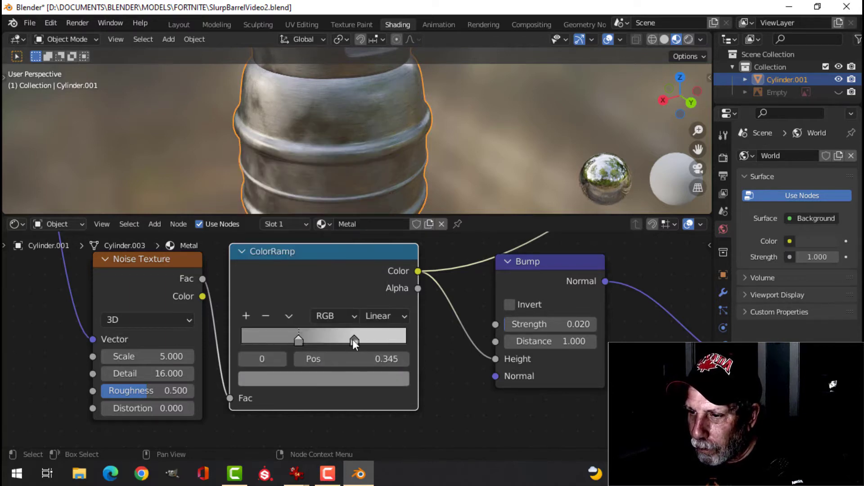
pyautogui.moveTo(354, 341); pyautogui.dragTo(315, 341)
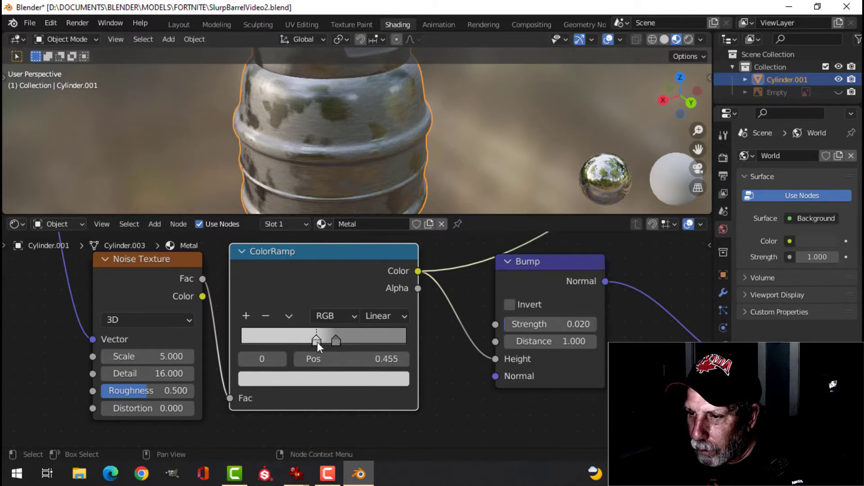
pyautogui.click(318, 376)
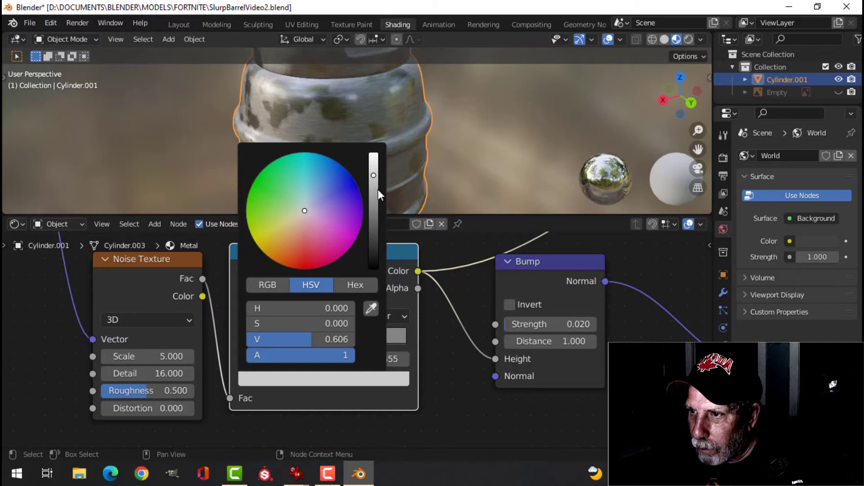
pyautogui.moveTo(377, 189); pyautogui.dragTo(374, 197)
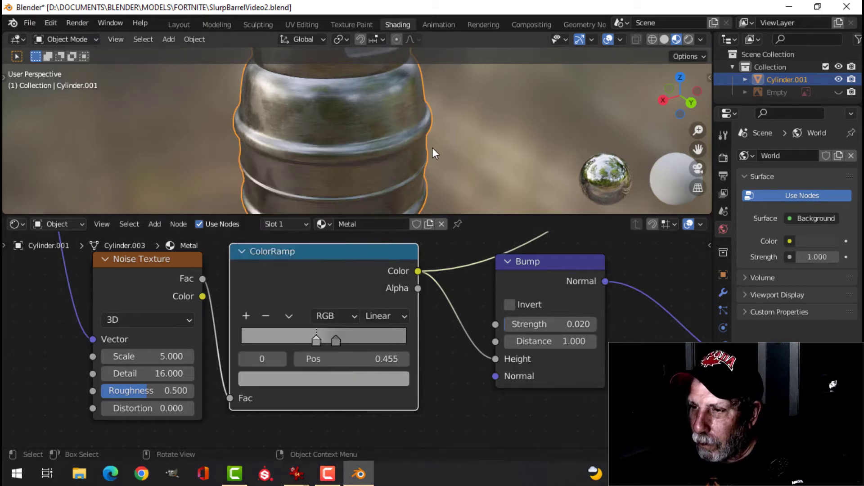
pyautogui.scroll(-5, 430, 148)
pyautogui.scroll(-2, 395, 150)
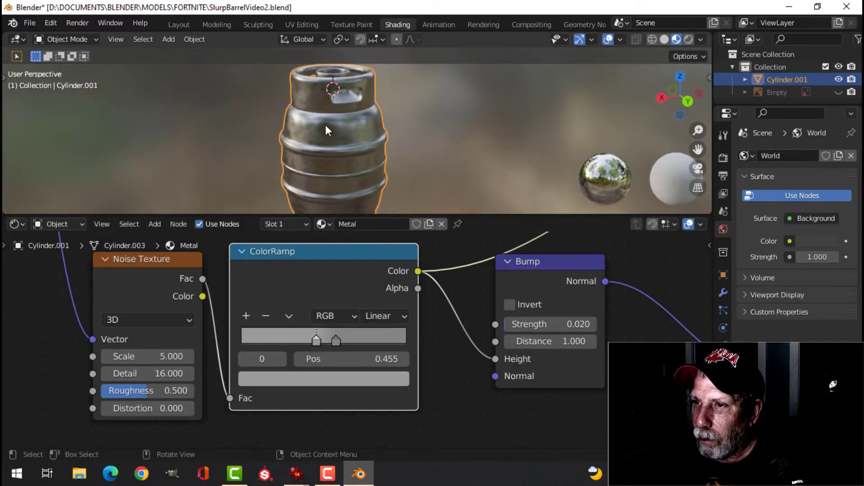
# In Layout, use Material Preview shading with the field-and-sky HDRI and orbit the barrel
pyautogui.click(194, 25)
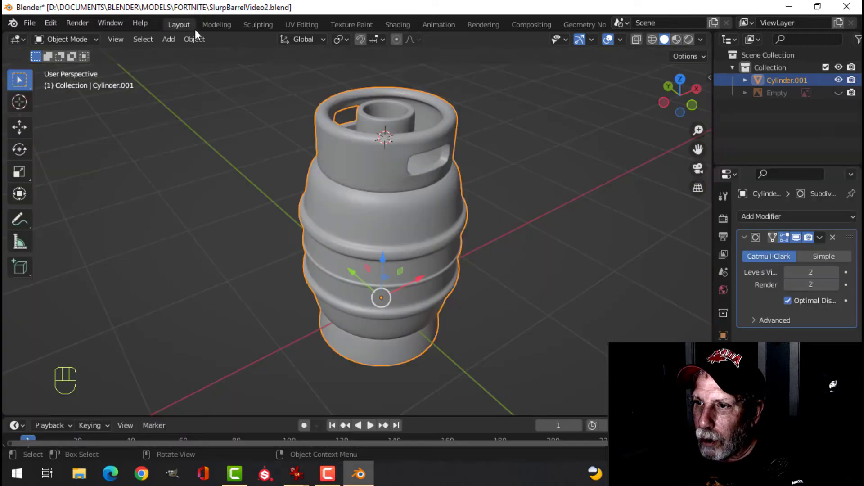
pyautogui.click(676, 40)
pyautogui.moveTo(555, 217); pyautogui.dragTo(538, 195, button='middle')
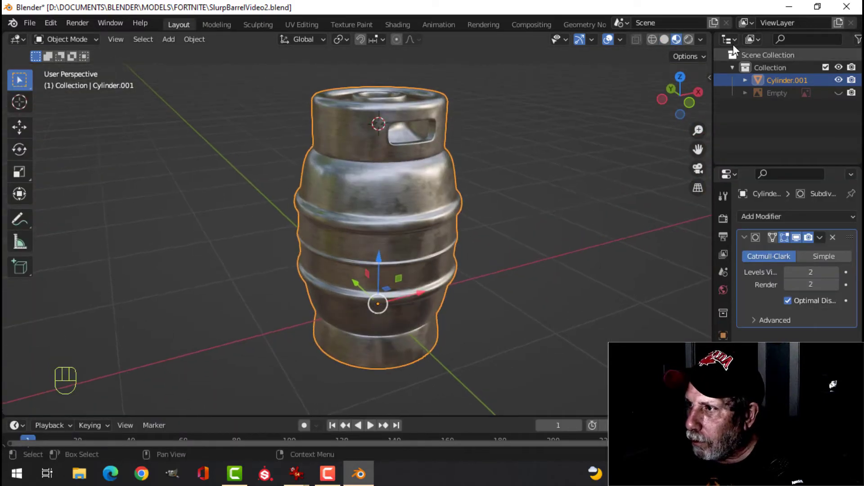
pyautogui.click(701, 39)
pyautogui.click(681, 142)
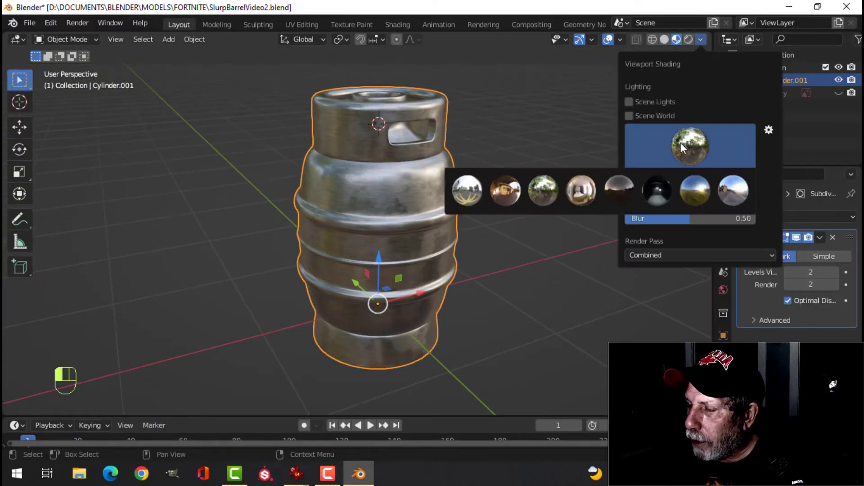
pyautogui.click(695, 190)
pyautogui.moveTo(506, 208); pyautogui.dragTo(526, 203, button='middle')
pyautogui.scroll(3, 543, 228)
pyautogui.scroll(-3, 542, 228)
# Deselect all, frame the whole Metal node tree, then reselect the barrel
pyautogui.hotkey('alt', 'a')
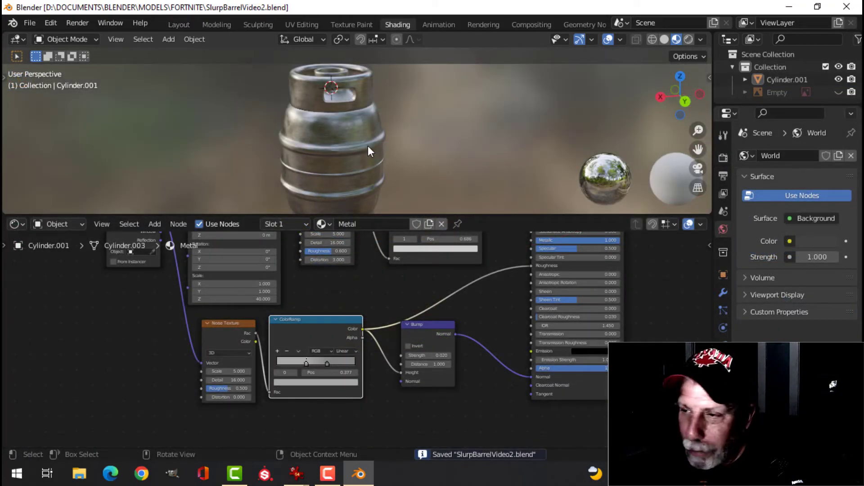
pyautogui.scroll(-1, 468, 296)
pyautogui.scroll(-2, 466, 290)
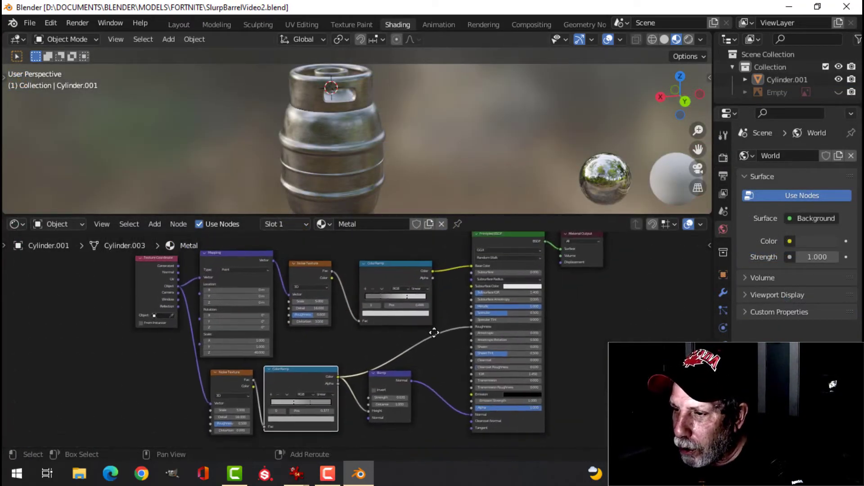
pyautogui.scroll(-1, 430, 283)
pyautogui.moveTo(427, 286); pyautogui.dragTo(458, 306, button='middle')
pyautogui.scroll(-1, 455, 296)
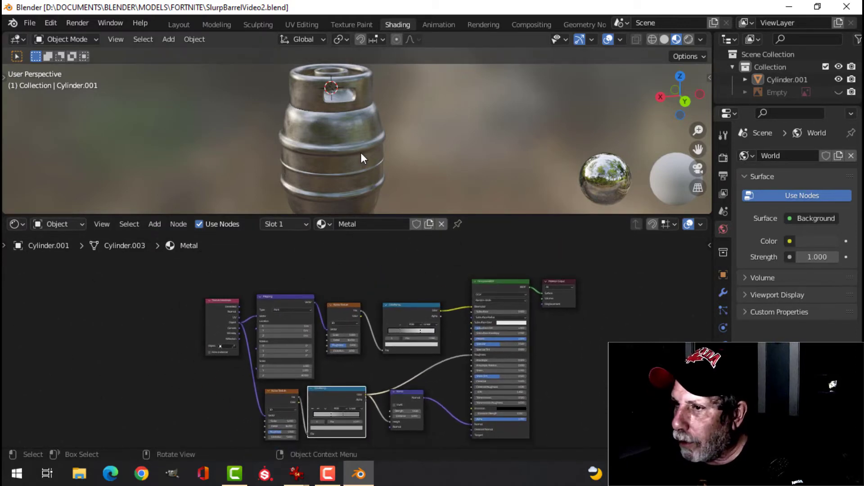
pyautogui.click(360, 153)
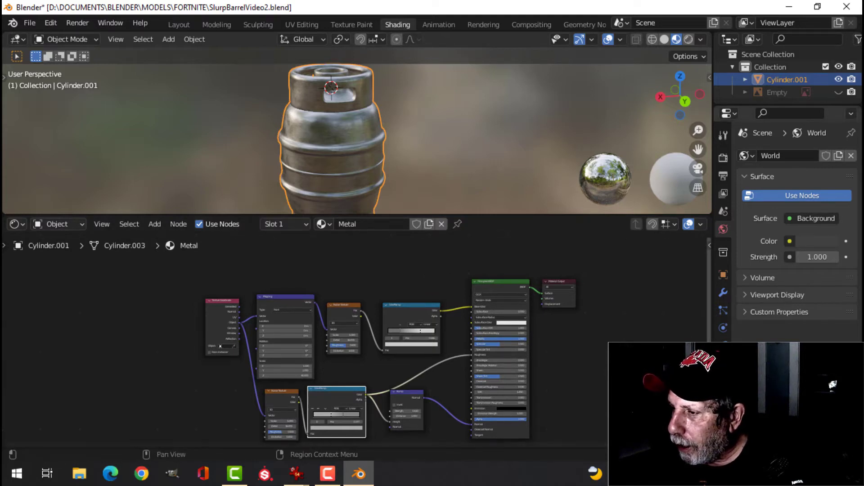
# Add a second material slot holding a new material renamed 'Paint'
pyautogui.click(723, 381)
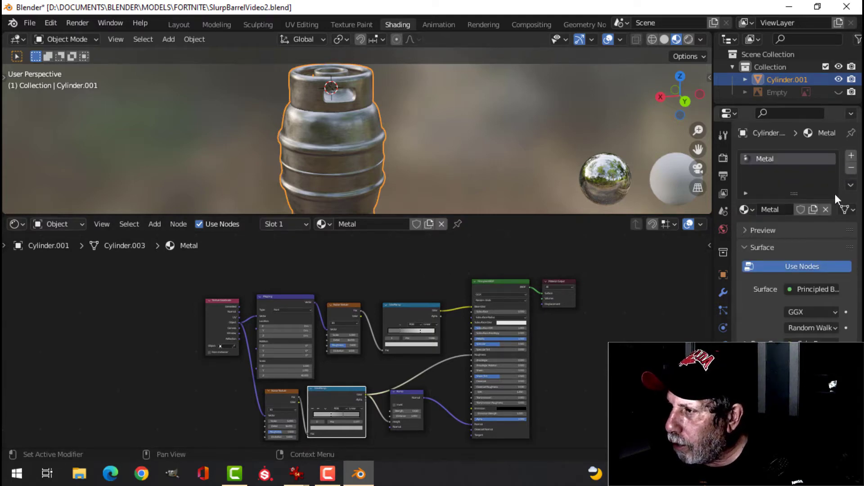
pyautogui.click(851, 156)
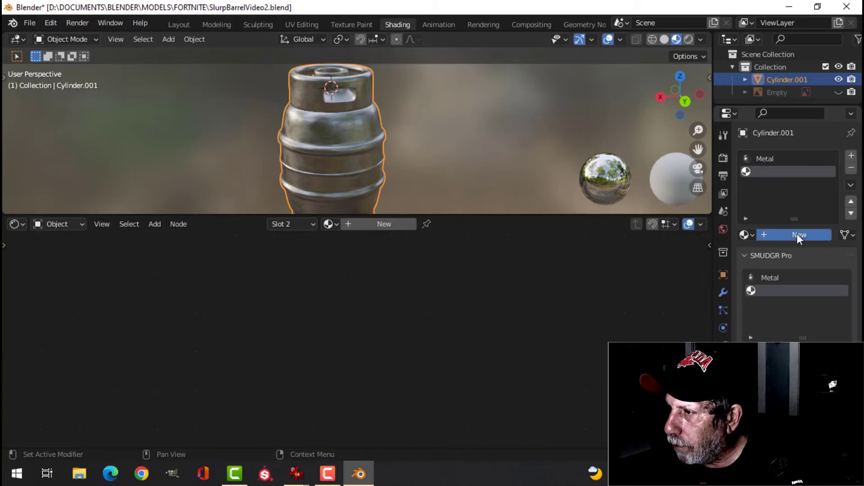
pyautogui.click(798, 233)
pyautogui.doubleClick(825, 174)
pyautogui.write('Paint')
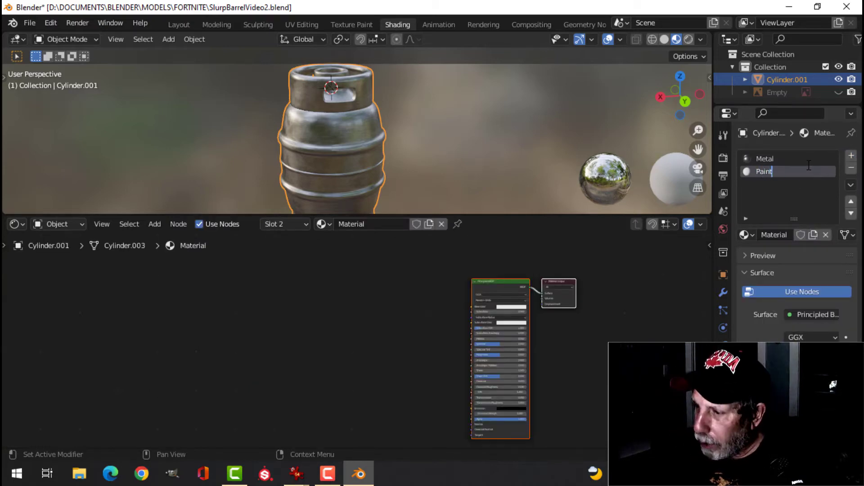
pyautogui.press('Return')
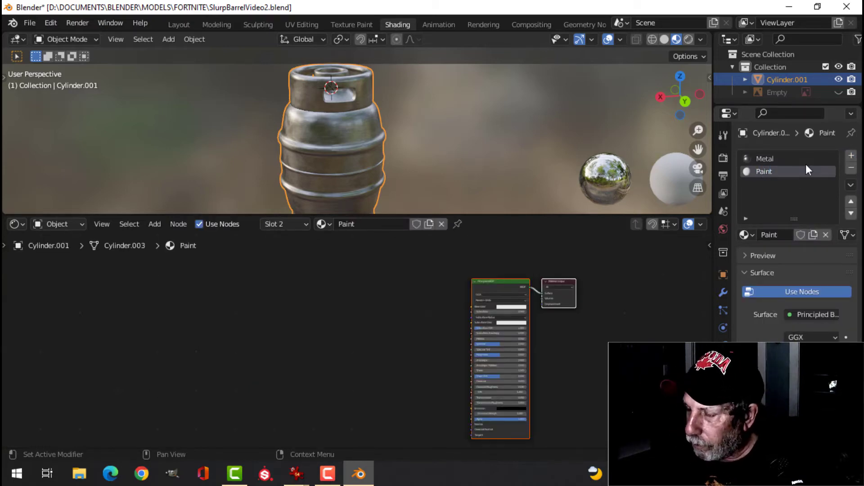
pyautogui.scroll(-1, 581, 351)
# Add a Musgrave Texture node to the left of the Paint Principled BSDF
pyautogui.moveTo(586, 349); pyautogui.dragTo(555, 350, button='middle')
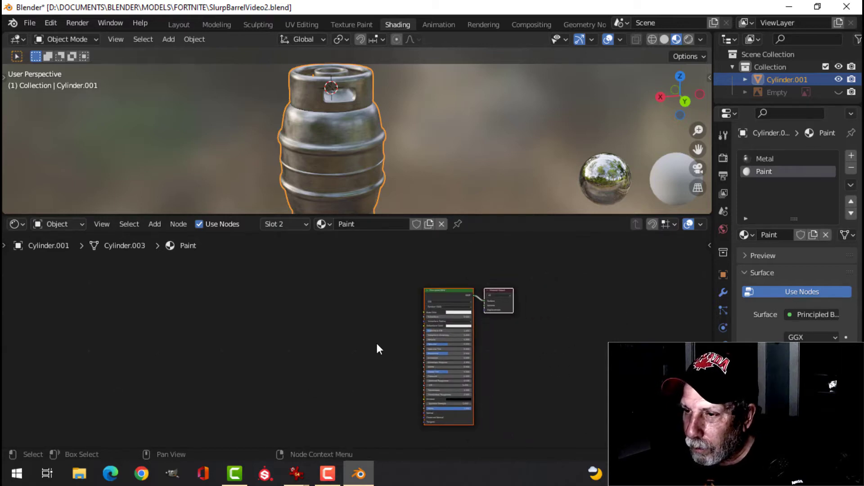
pyautogui.scroll(1, 345, 260)
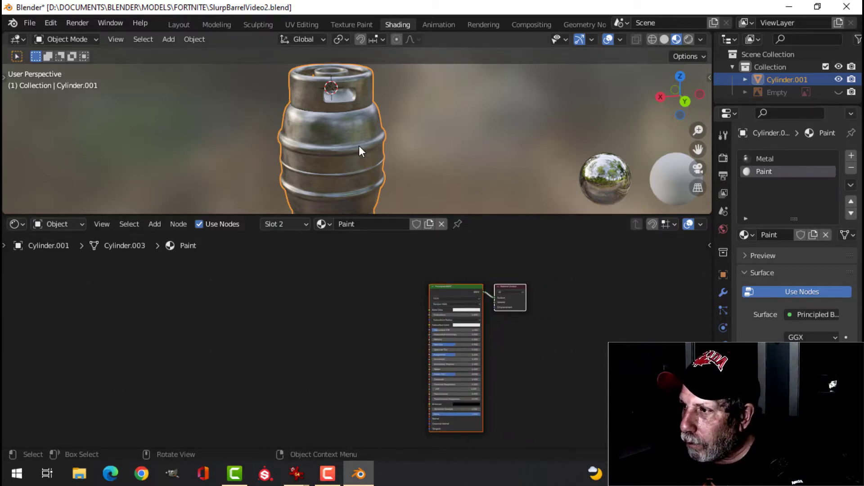
pyautogui.scroll(1, 435, 320)
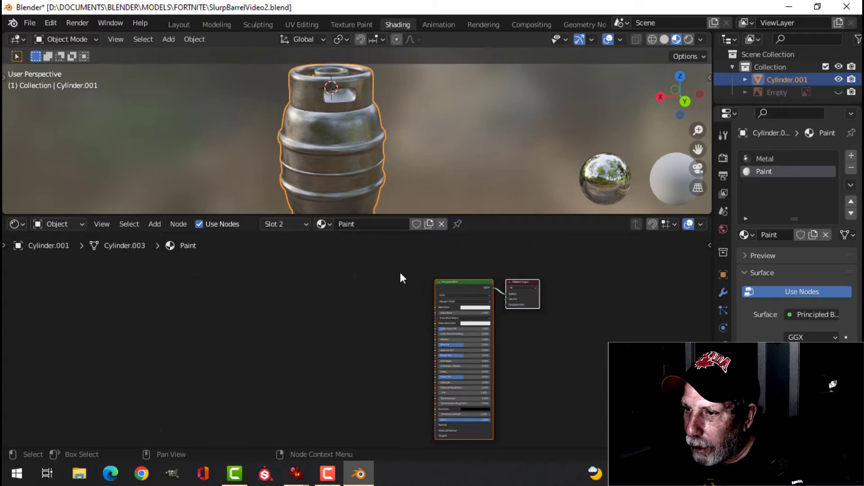
pyautogui.click(456, 283)
pyautogui.scroll(-2, 299, 340)
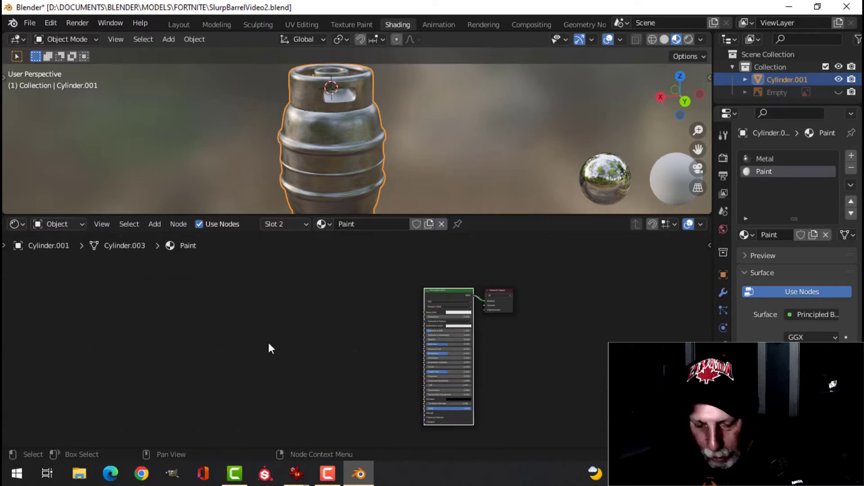
pyautogui.hotkey('shift', 'a')
pyautogui.moveTo(268, 342)
pyautogui.moveTo(248, 317)
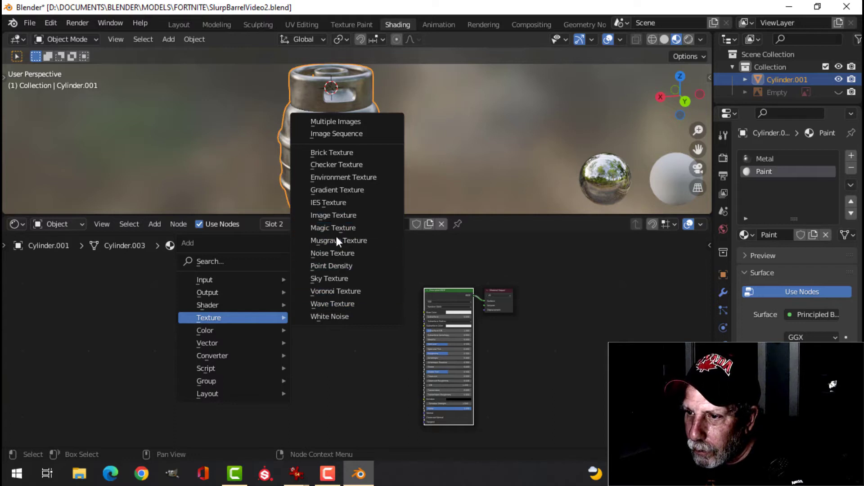
pyautogui.click(336, 239)
pyautogui.click(234, 306)
pyautogui.scroll(3, 320, 327)
pyautogui.scroll(2, 315, 342)
# Add a ColorRamp fed by the Musgrave Height into its Fac
pyautogui.hotkey('shift', 'a')
pyautogui.moveTo(320, 344)
pyautogui.moveTo(329, 383)
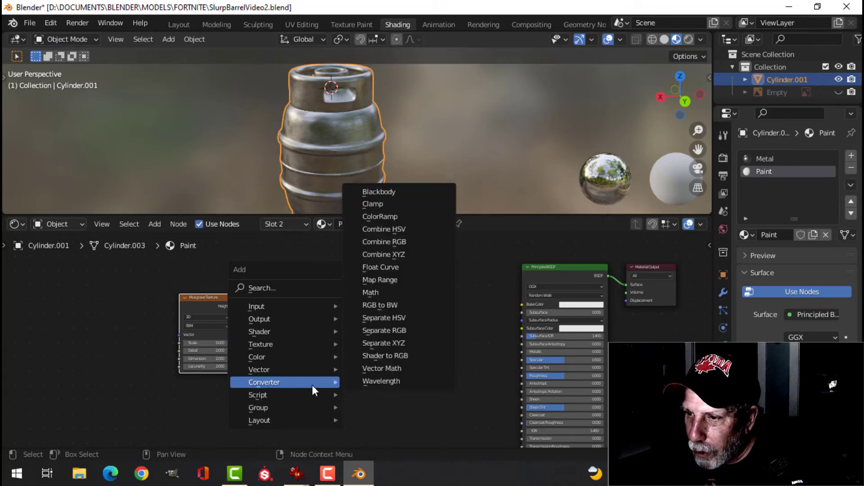
pyautogui.click(402, 217)
pyautogui.click(289, 323)
pyautogui.scroll(2, 217, 313)
pyautogui.moveTo(188, 293); pyautogui.dragTo(282, 362)
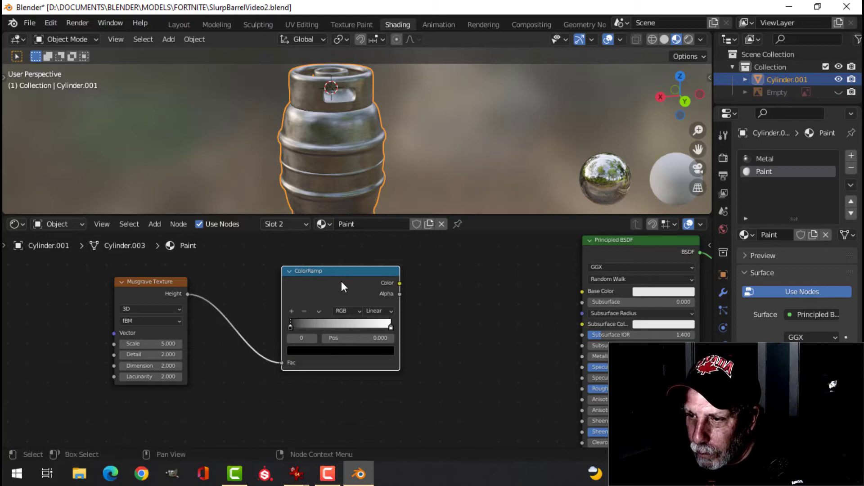
# Add Mapping with Ctrl+T, linking Object coordinates to Vector and ColorRamp to Base Color
pyautogui.click(171, 283)
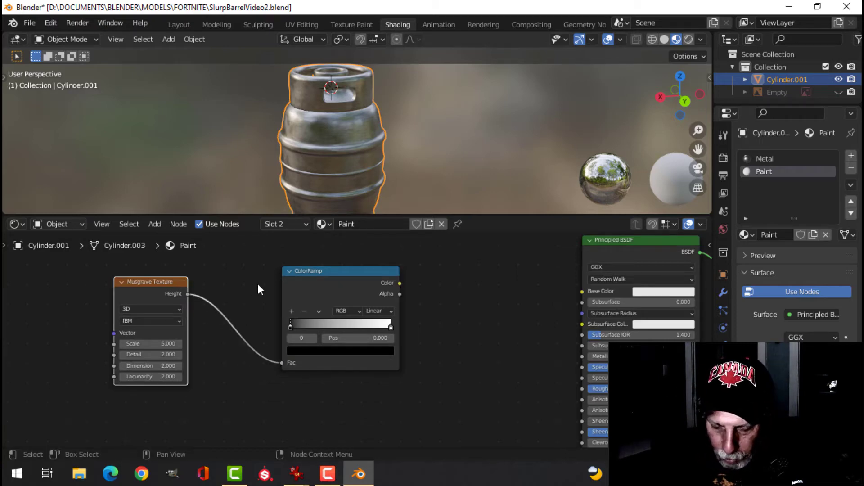
pyautogui.hotkey('ctrl', 't')
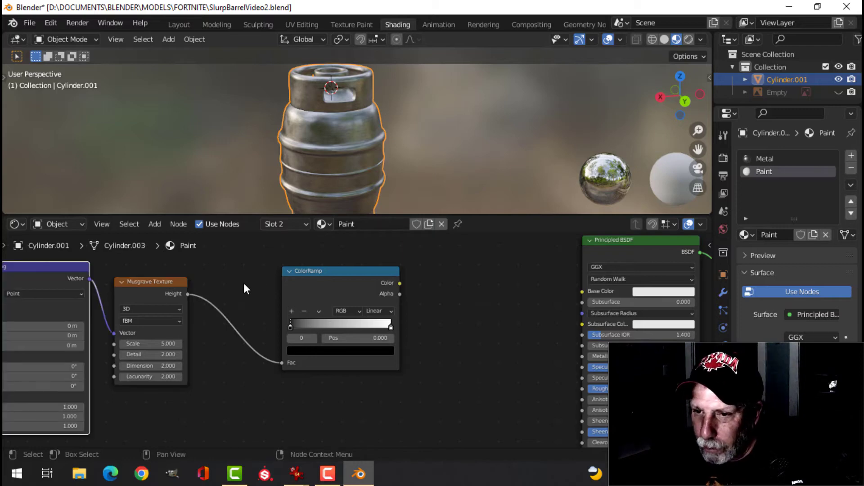
pyautogui.scroll(-1, 182, 336)
pyautogui.moveTo(181, 332); pyautogui.dragTo(374, 309, button='middle')
pyautogui.scroll(3, 180, 294)
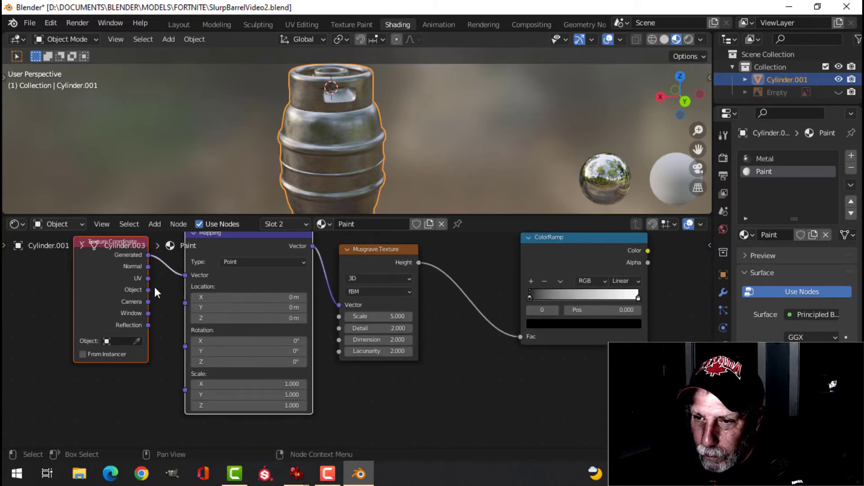
pyautogui.moveTo(148, 290); pyautogui.dragTo(202, 279)
pyautogui.scroll(-1, 440, 324)
pyautogui.moveTo(468, 315); pyautogui.dragTo(378, 360, button='middle')
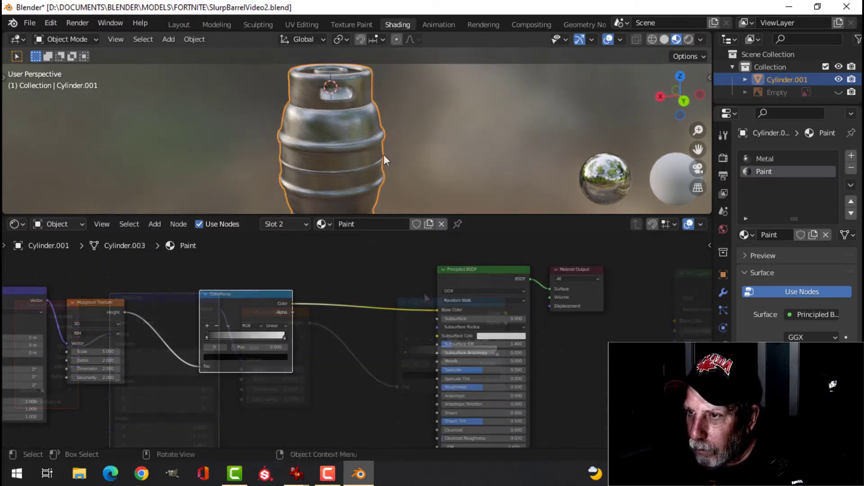
pyautogui.press('Tab')
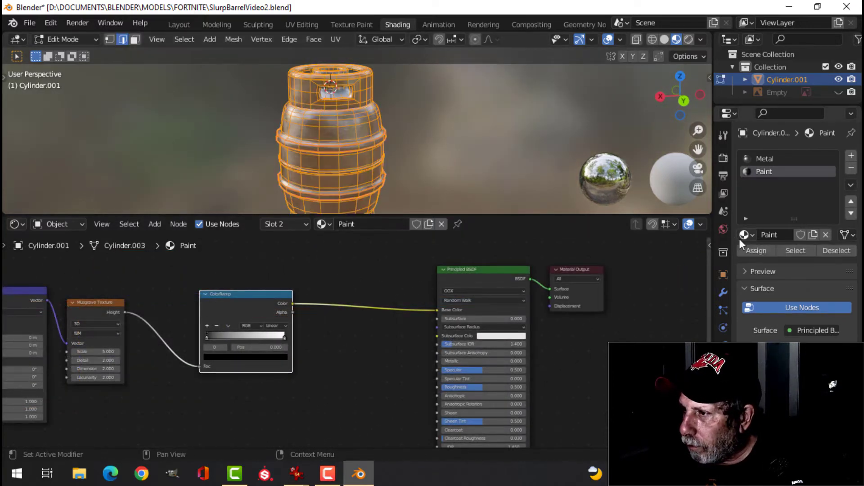
# Assign the Paint material to the selected faces and return to Object Mode
pyautogui.click(756, 251)
pyautogui.press('Tab')
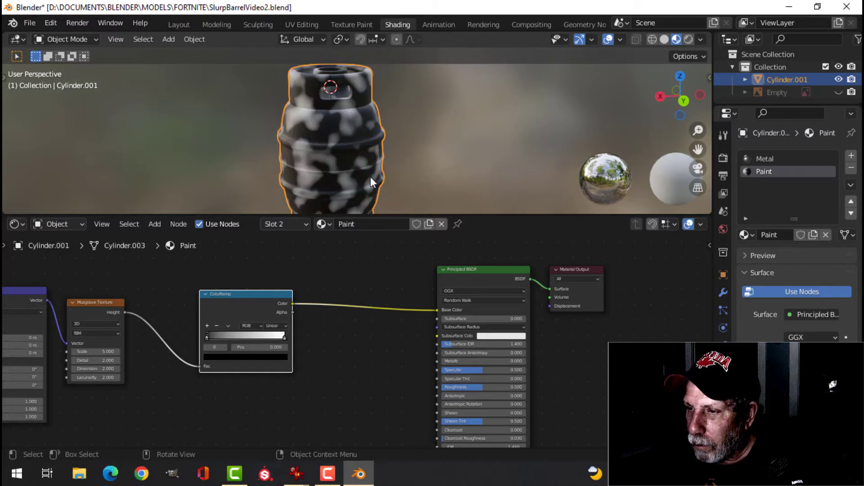
pyautogui.moveTo(366, 175); pyautogui.dragTo(396, 272, button='middle')
pyautogui.scroll(-1, 363, 290)
pyautogui.scroll(-1, 363, 290)
pyautogui.scroll(2, 375, 182)
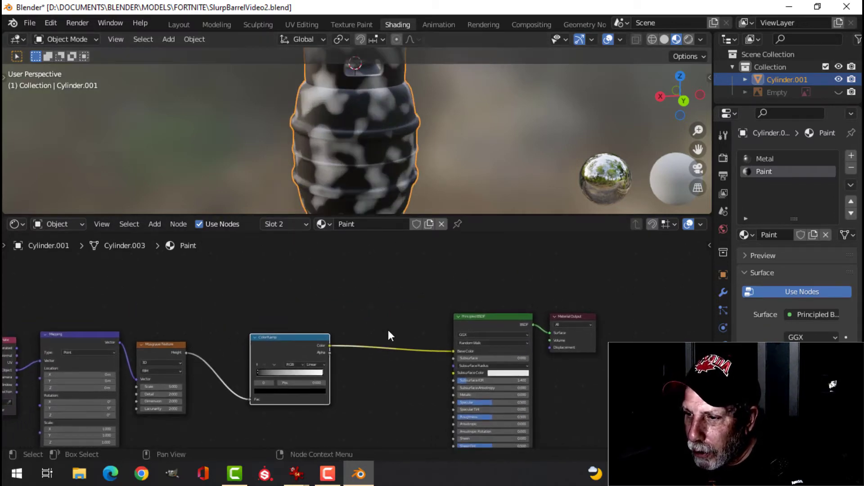
pyautogui.scroll(3, 388, 330)
# Pull the Paint ColorRamp stops together, black near 0.382 and white at 0.423
pyautogui.moveTo(400, 338); pyautogui.dragTo(449, 335, button='middle')
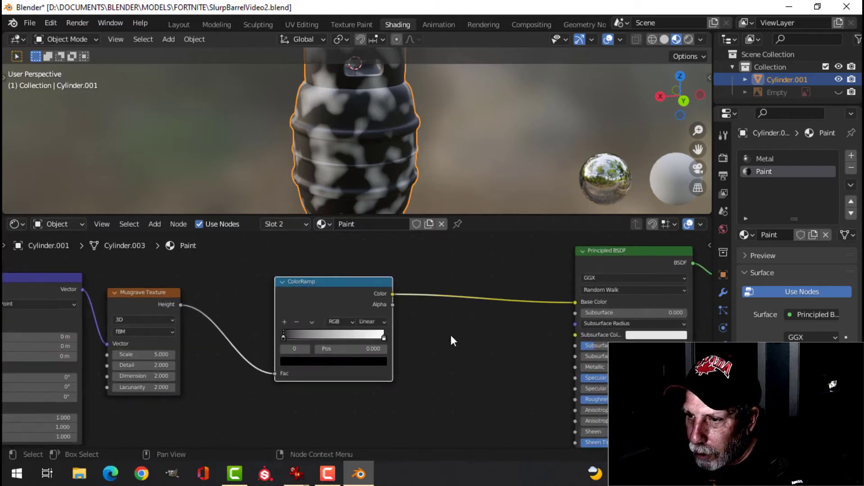
pyautogui.scroll(3, 355, 338)
pyautogui.moveTo(265, 339); pyautogui.dragTo(319, 339)
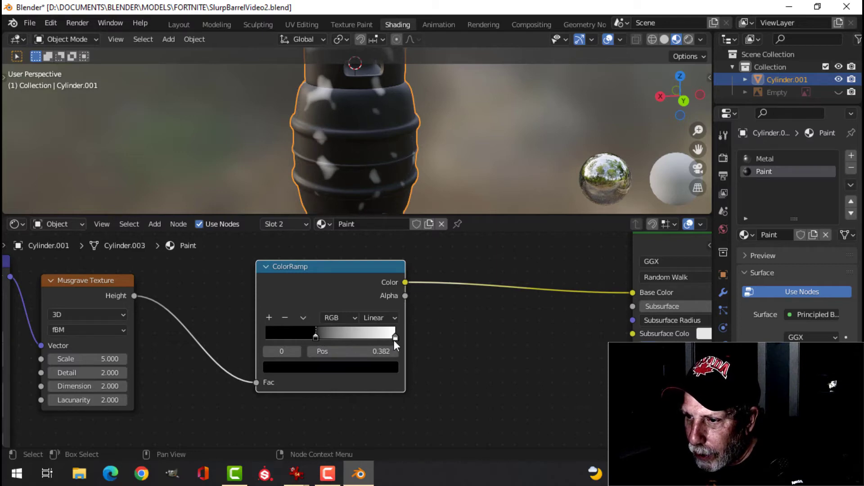
pyautogui.moveTo(393, 340); pyautogui.dragTo(316, 345)
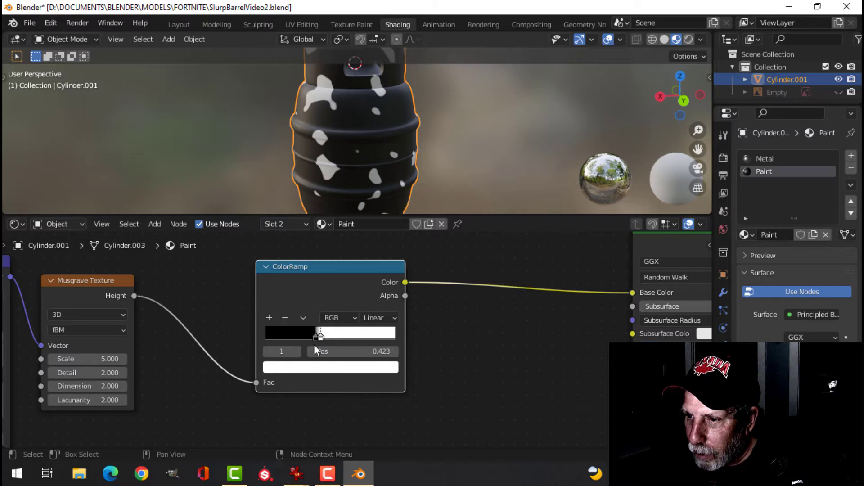
pyautogui.scroll(3, 314, 345)
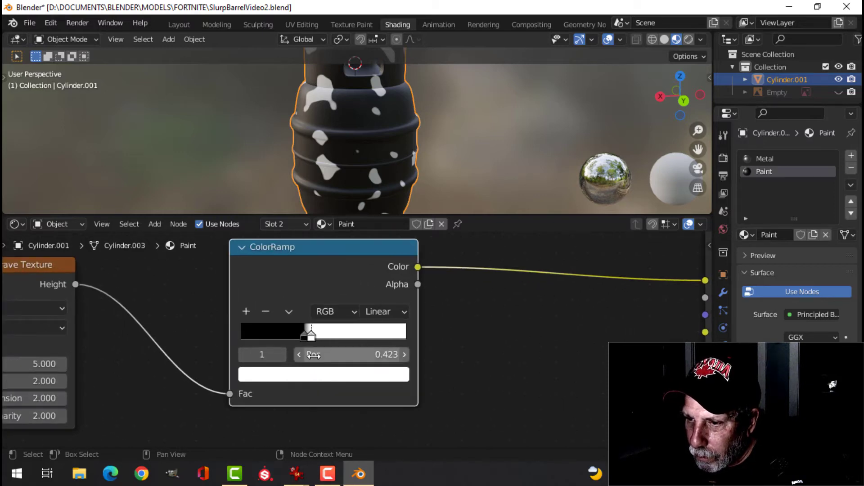
# Change the ColorRamp's white stop to a pale mint green
pyautogui.click(311, 384)
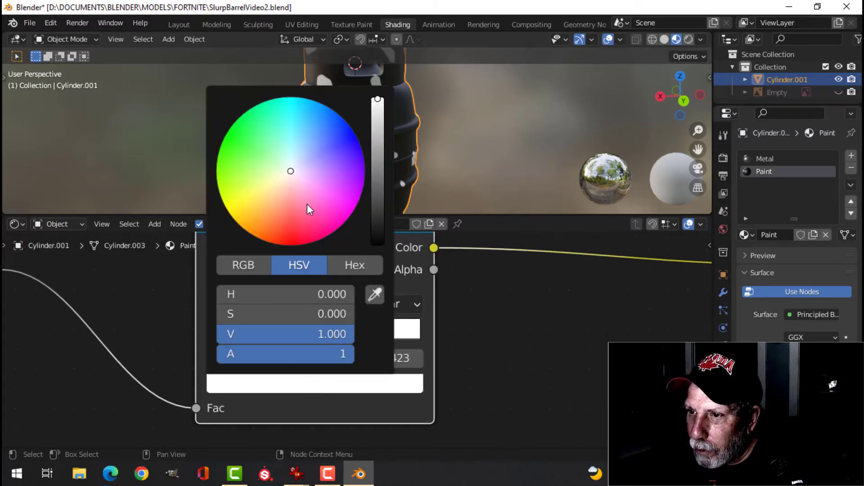
pyautogui.moveTo(290, 167)
pyautogui.mouseDown()
pyautogui.moveTo(292, 154)
pyautogui.moveTo(283, 154)
pyautogui.mouseUp()
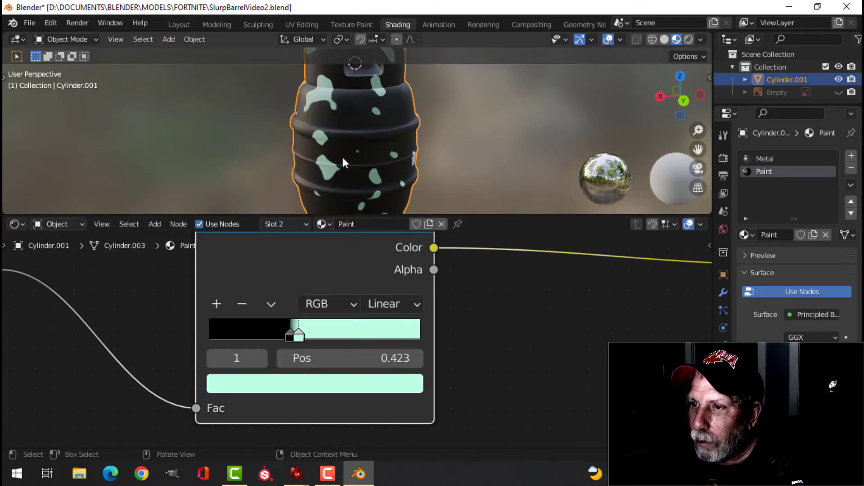
pyautogui.moveTo(349, 159); pyautogui.dragTo(374, 150, button='middle')
pyautogui.scroll(-3, 379, 148)
pyautogui.scroll(2, 369, 156)
pyautogui.scroll(-1, 371, 159)
pyautogui.scroll(1, 392, 159)
pyautogui.scroll(3, 374, 154)
pyautogui.scroll(6, 380, 174)
# Move the stop to position 0.391 to enlarge the mint blobs, then inspect the barrel
pyautogui.moveTo(301, 339); pyautogui.dragTo(293, 337)
pyautogui.scroll(-3, 376, 178)
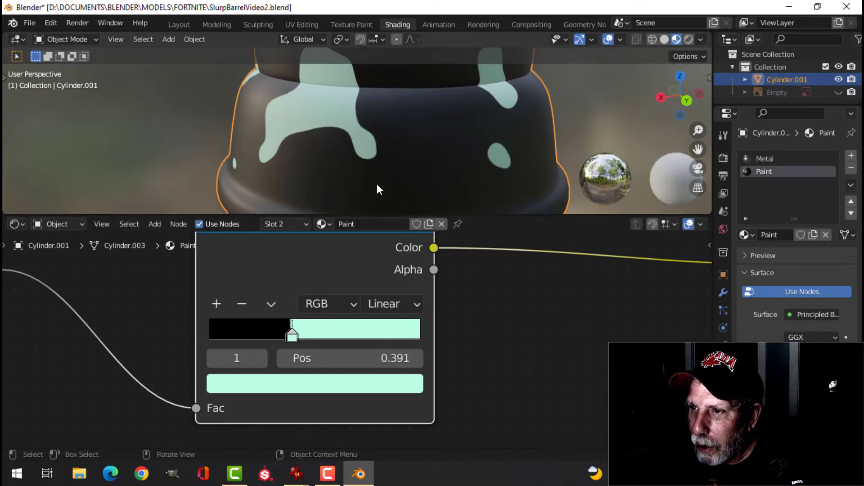
pyautogui.scroll(-2, 376, 178)
pyautogui.scroll(-3, 450, 279)
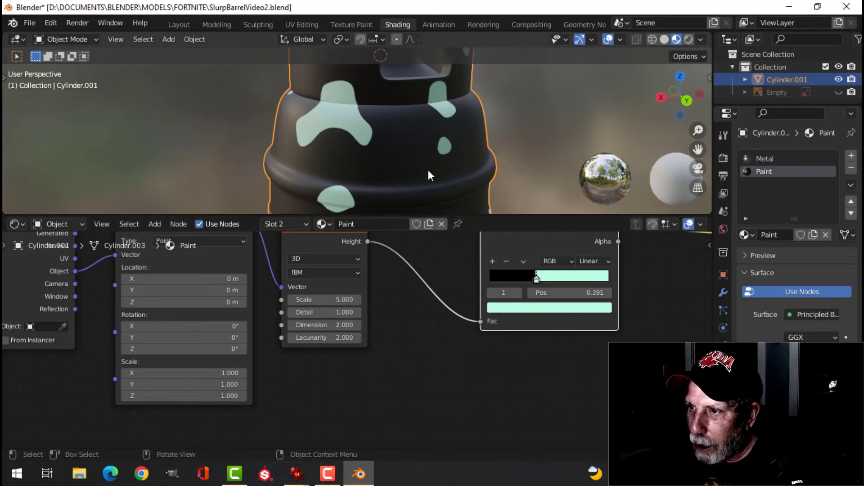
pyautogui.scroll(-2, 428, 168)
pyautogui.moveTo(428, 168); pyautogui.dragTo(404, 165, button='middle')
pyautogui.scroll(5, 403, 167)
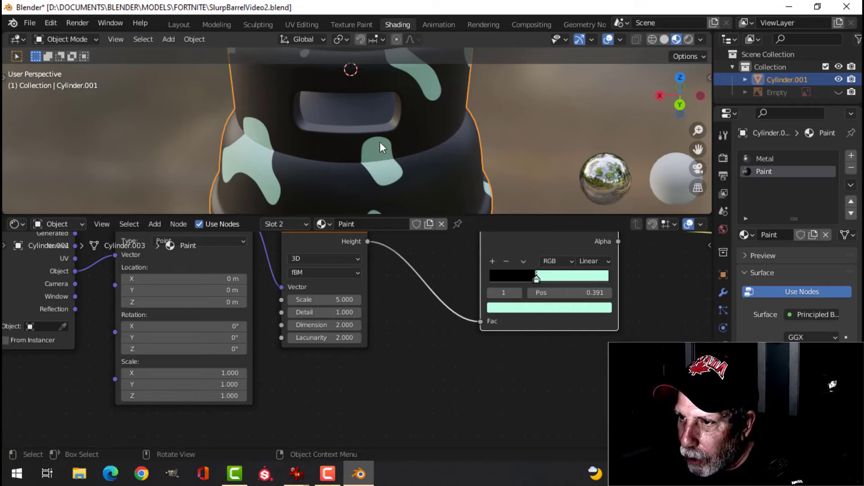
pyautogui.scroll(-4, 432, 146)
pyautogui.moveTo(433, 144); pyautogui.dragTo(441, 177, button='middle')
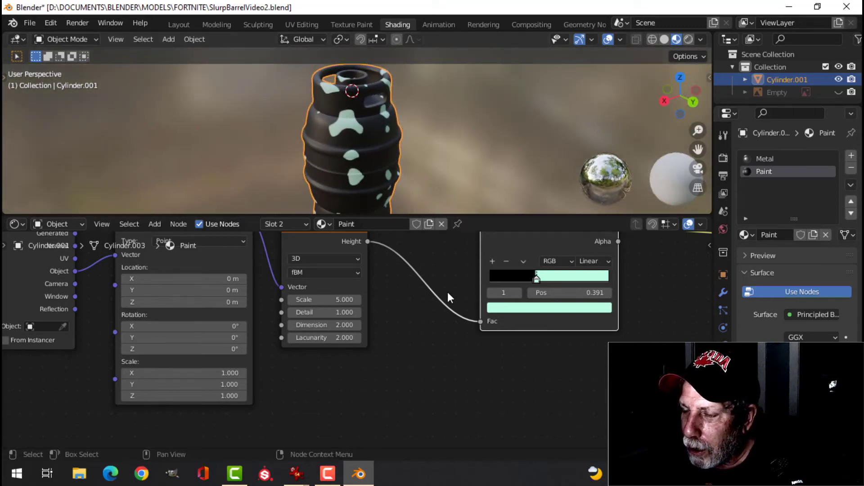
pyautogui.scroll(-2, 440, 310)
# Add a Bump node driven by the ColorRamp colour and feed its Normal into the Principled BSDF
pyautogui.moveTo(488, 360); pyautogui.dragTo(330, 342, button='middle')
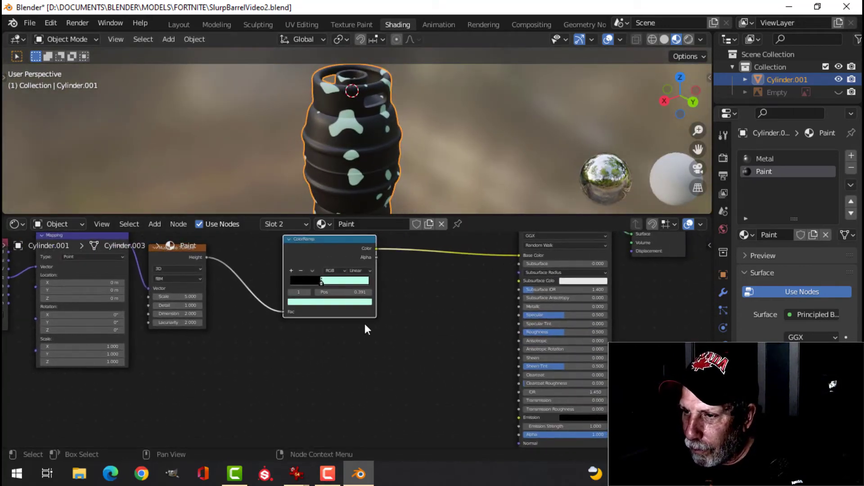
pyautogui.moveTo(333, 250); pyautogui.dragTo(289, 255)
pyautogui.moveTo(427, 356); pyautogui.dragTo(402, 311, button='middle')
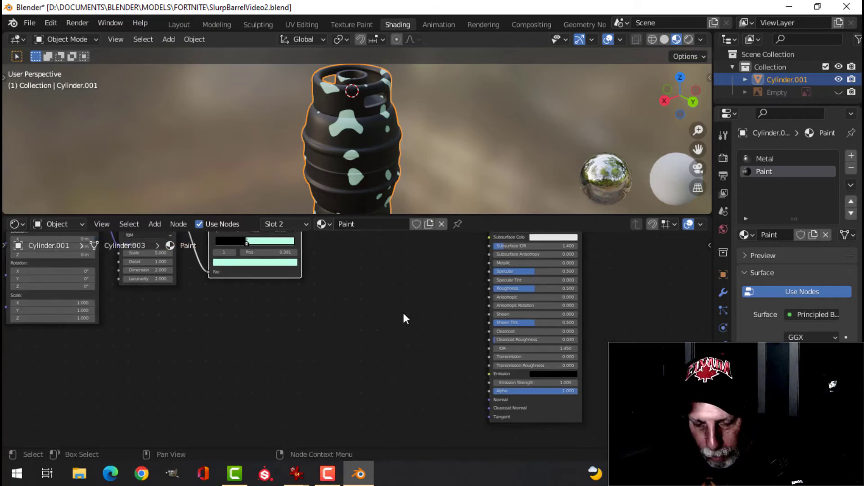
pyautogui.hotkey('shift', 'a')
pyautogui.moveTo(370, 300)
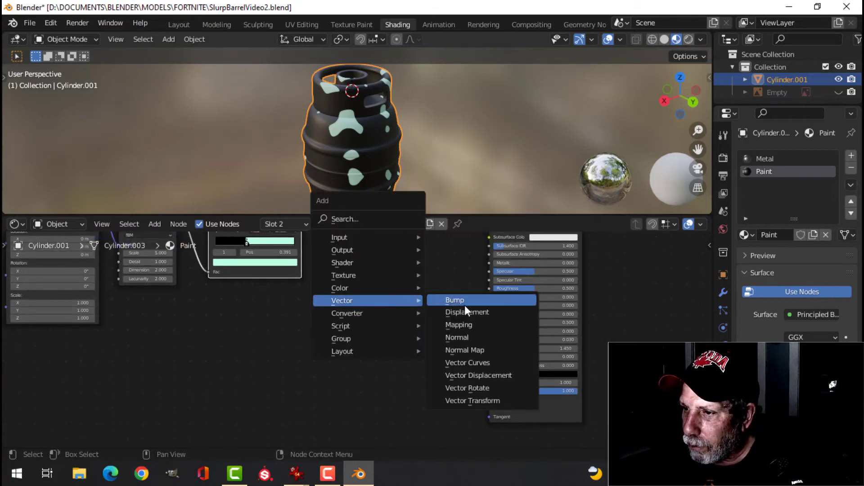
pyautogui.click(464, 301)
pyautogui.click(356, 311)
pyautogui.moveTo(333, 289); pyautogui.dragTo(360, 343, button='middle')
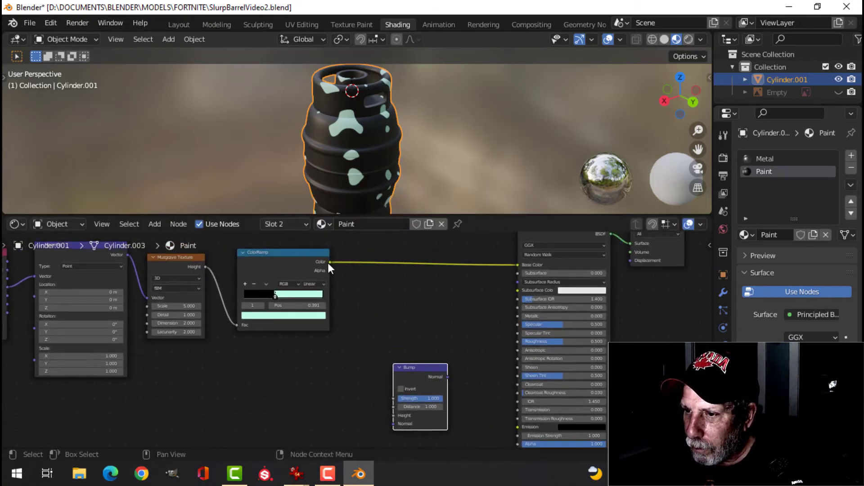
pyautogui.moveTo(330, 262); pyautogui.dragTo(393, 416)
pyautogui.moveTo(477, 395); pyautogui.dragTo(428, 318, button='middle')
pyautogui.scroll(2, 425, 340)
pyautogui.moveTo(409, 305); pyautogui.dragTo(497, 399)
# Lower the paint's Principled Roughness value
pyautogui.scroll(6, 363, 142)
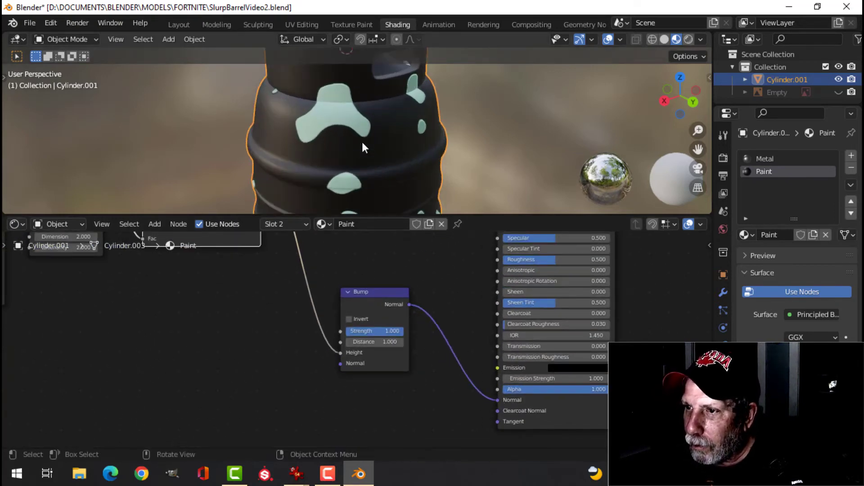
pyautogui.scroll(1, 360, 144)
pyautogui.moveTo(360, 145); pyautogui.dragTo(378, 156, button='middle')
pyautogui.scroll(-2, 459, 259)
pyautogui.moveTo(517, 275); pyautogui.dragTo(397, 293, button='middle')
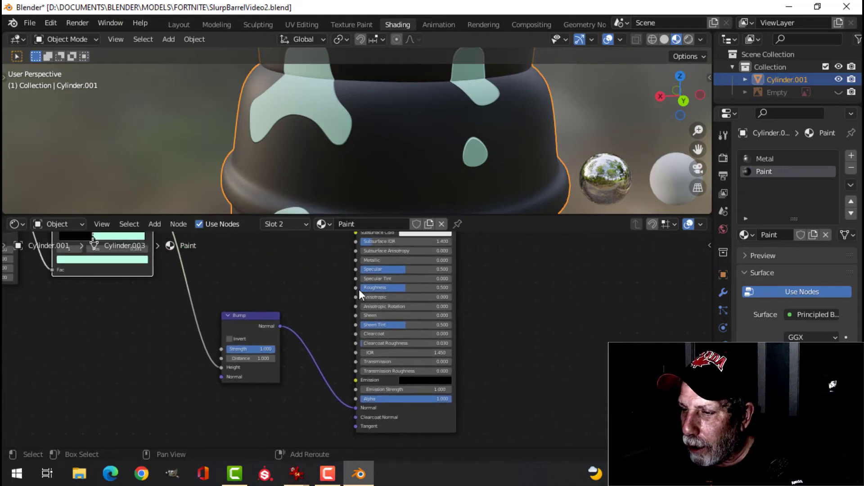
pyautogui.scroll(2, 397, 293)
pyautogui.moveTo(455, 284); pyautogui.dragTo(428, 335, button='middle')
pyautogui.scroll(2, 428, 335)
pyautogui.moveTo(393, 320); pyautogui.dragTo(372, 322)
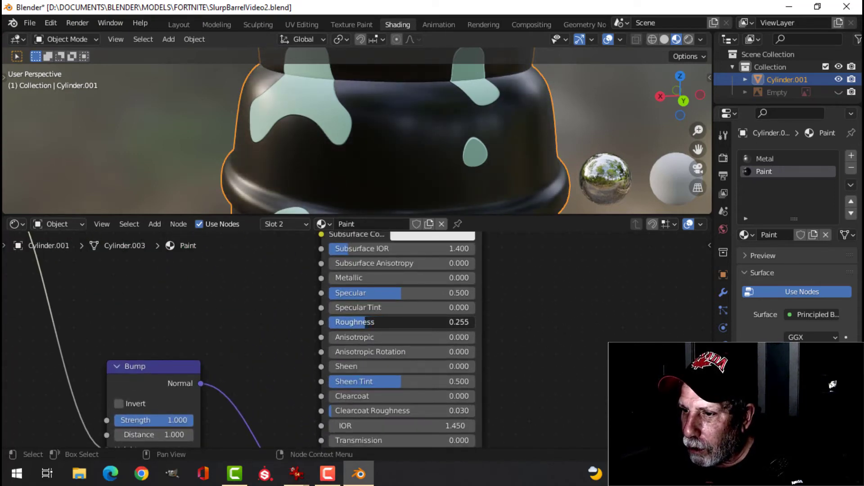
# Raise the paint's Specular to 0.736 and Clearcoat to 0.955, then save the file
pyautogui.moveTo(396, 293); pyautogui.dragTo(503, 300)
pyautogui.scroll(-1, 513, 296)
pyautogui.moveTo(491, 343); pyautogui.dragTo(484, 306, button='middle')
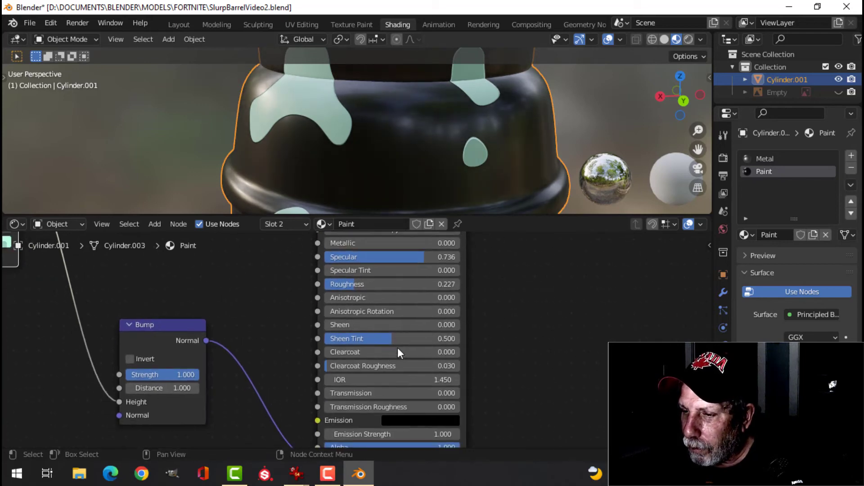
pyautogui.moveTo(355, 349); pyautogui.dragTo(784, 350)
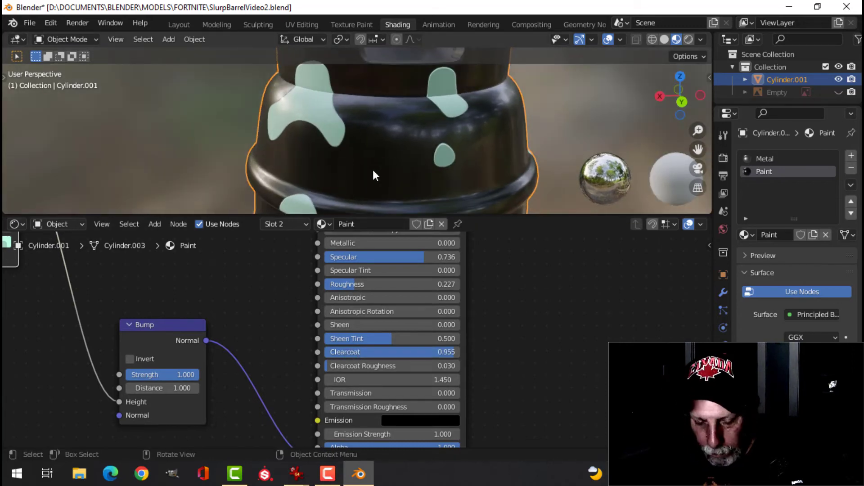
pyautogui.hotkey('ctrl', 's')
# Move the Material Output node further right and box-select all the paint nodes
pyautogui.moveTo(373, 169); pyautogui.dragTo(384, 147, button='middle')
pyautogui.scroll(-1, 383, 148)
pyautogui.moveTo(384, 147); pyautogui.dragTo(410, 137, button='middle')
pyautogui.moveTo(407, 318); pyautogui.dragTo(439, 318, button='middle')
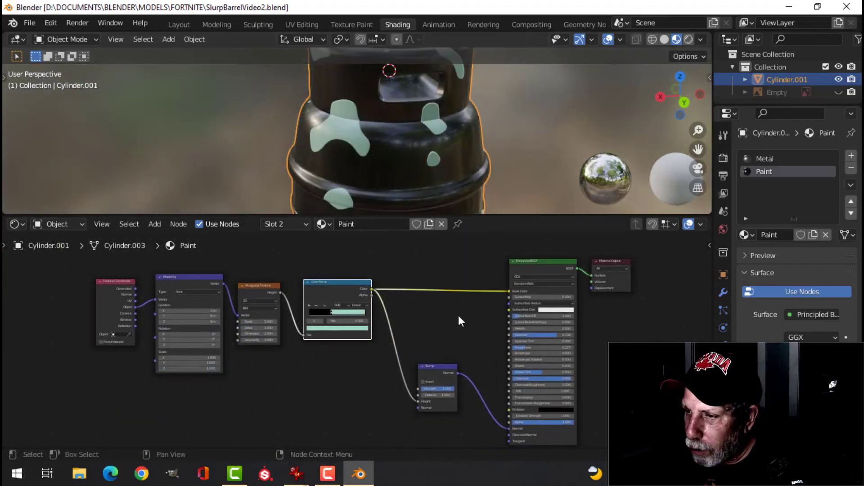
pyautogui.click(588, 266)
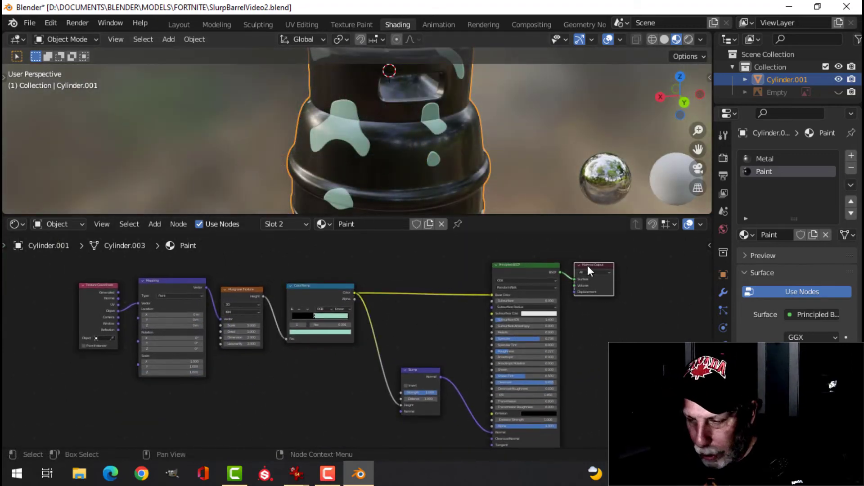
pyautogui.moveTo(587, 266); pyautogui.dragTo(635, 262)
pyautogui.scroll(-1, 603, 345)
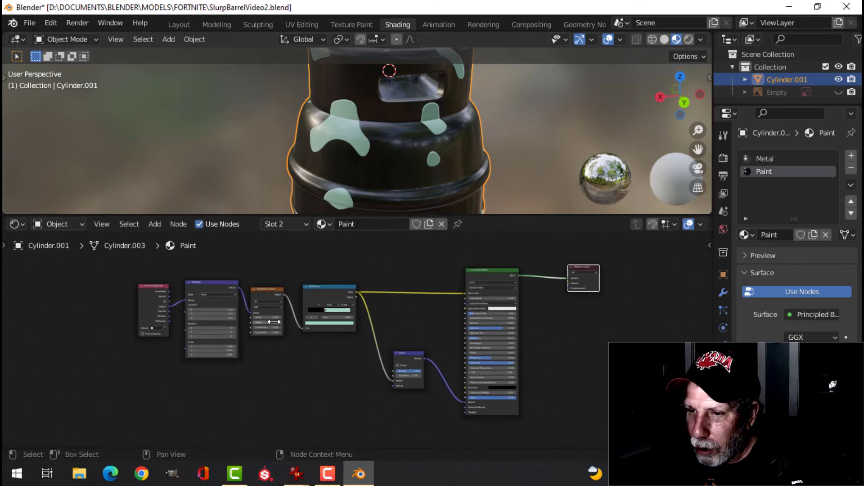
pyautogui.moveTo(124, 263); pyautogui.dragTo(637, 415)
# Group the selected paint nodes with Ctrl+G and return to the Paint tree
pyautogui.hotkey('ctrl', 'g')
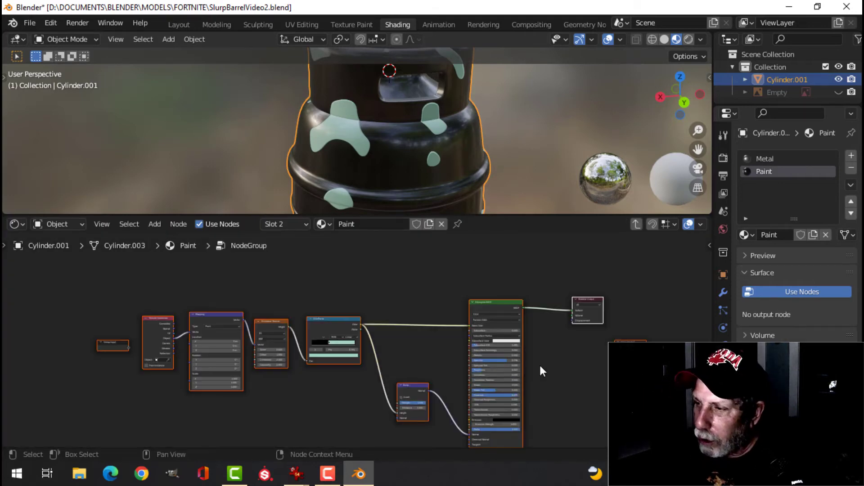
pyautogui.scroll(1, 598, 388)
pyautogui.moveTo(599, 388); pyautogui.dragTo(494, 358, button='middle')
pyautogui.press('Tab')
pyautogui.moveTo(433, 333)
pyautogui.keyDown('ctrl'); pyautogui.mouseDown(button='middle')
pyautogui.moveTo(412, 328)
pyautogui.moveTo(402, 360)
pyautogui.mouseUp(button='middle'); pyautogui.keyUp('ctrl')
pyautogui.scroll(-1, 444, 343)
pyautogui.keyDown('shift'); pyautogui.moveTo(477, 327); pyautogui.dragTo(391, 321, button='middle'); pyautogui.keyUp('shift')
# Label the group node PAINT and give it a custom mint-green node colour
pyautogui.press('n')
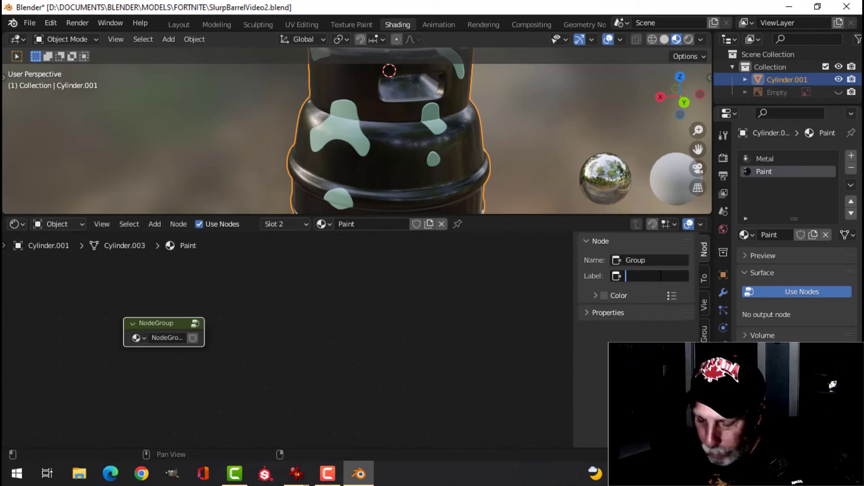
pyautogui.press('capslock')
pyautogui.write('PAINT')
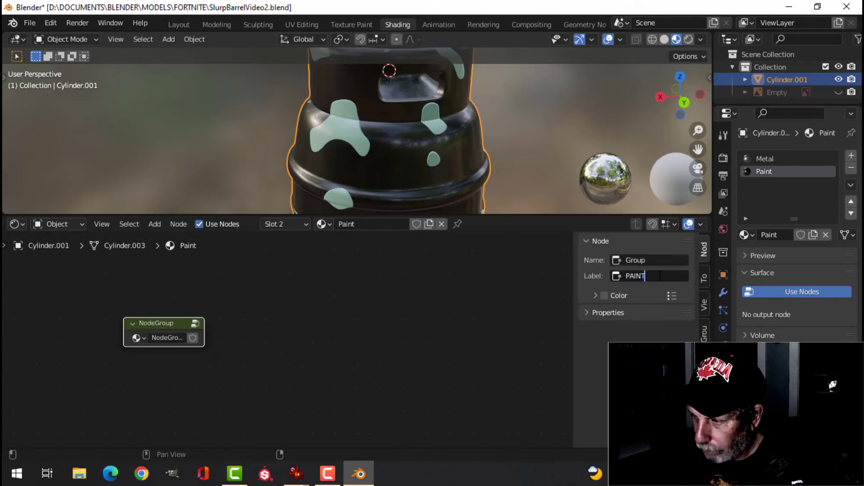
pyautogui.press('Return')
pyautogui.click(605, 295)
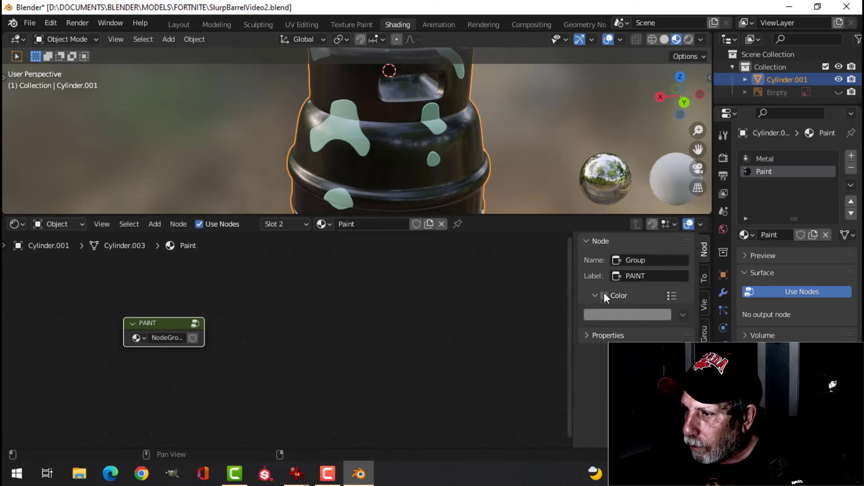
pyautogui.click(604, 295)
pyautogui.click(609, 311)
pyautogui.click(631, 187)
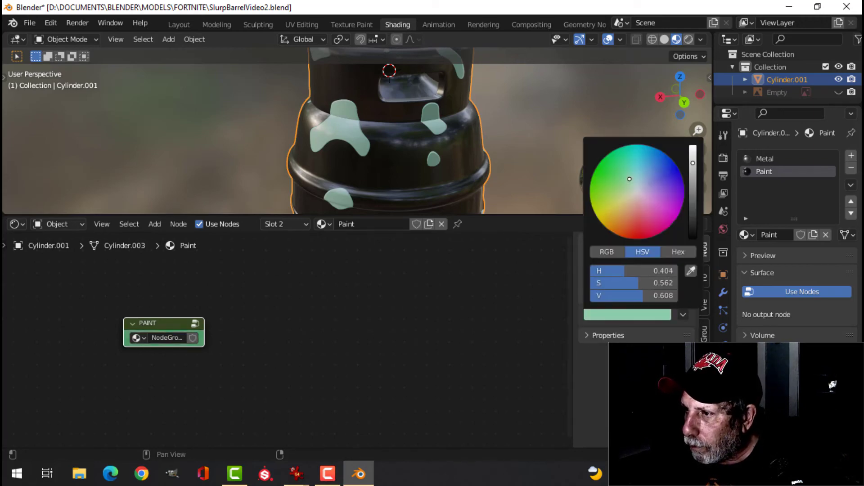
pyautogui.press('n')
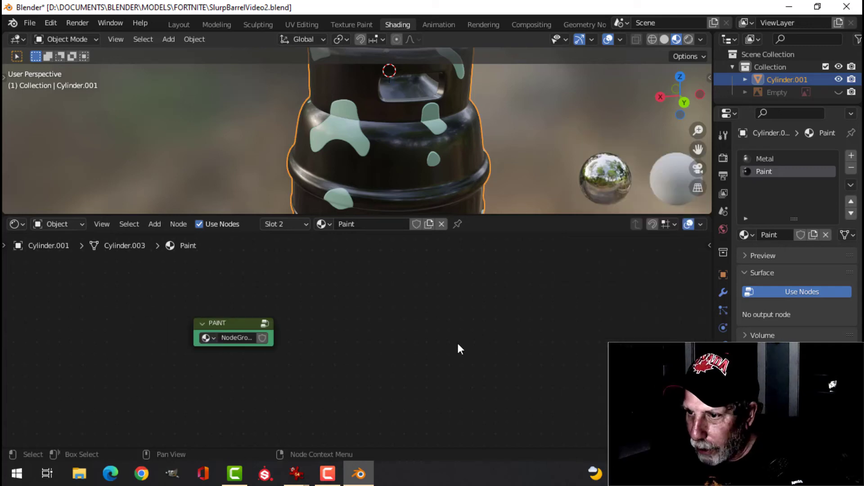
pyautogui.scroll(2, 439, 341)
pyautogui.scroll(-3, 414, 337)
pyautogui.moveTo(390, 330); pyautogui.dragTo(399, 330, button='middle')
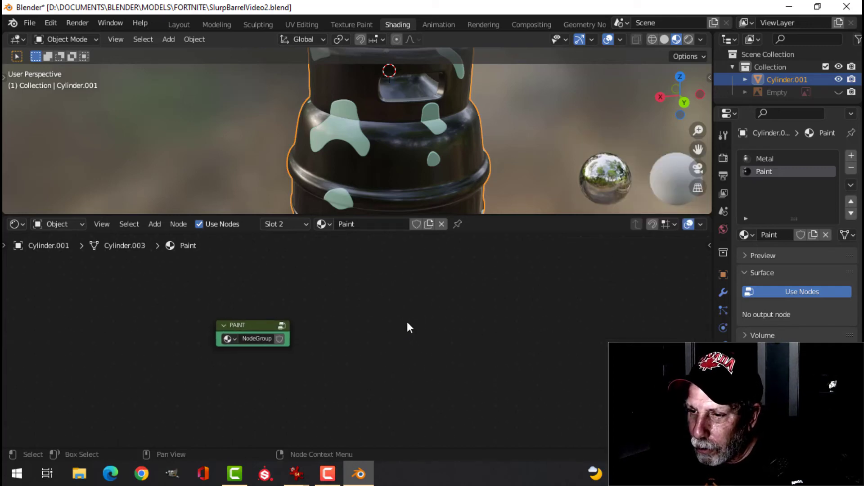
# Inside the PAINT group, connect the Principled BSDF to the Group Output
pyautogui.press('Tab')
pyautogui.scroll(-5, 616, 329)
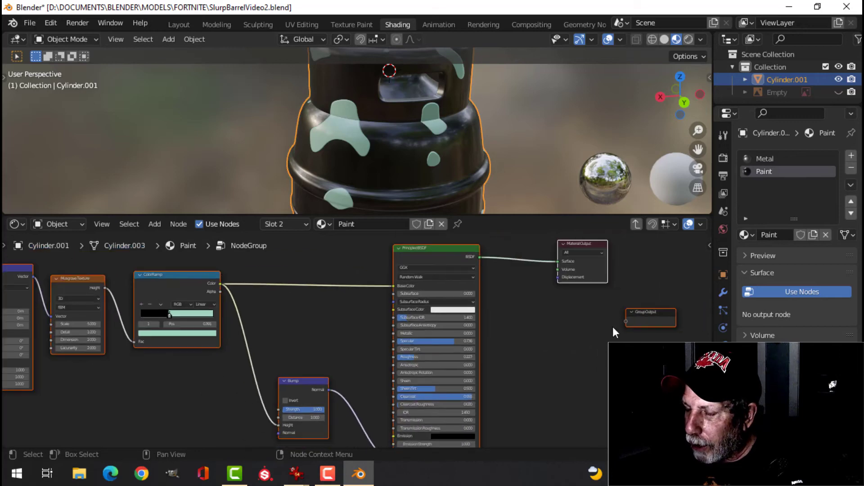
pyautogui.moveTo(597, 327); pyautogui.dragTo(530, 353, button='middle')
pyautogui.scroll(2, 471, 329)
pyautogui.scroll(-4, 542, 339)
pyautogui.moveTo(462, 352); pyautogui.dragTo(430, 359, button='middle')
pyautogui.scroll(4, 477, 348)
pyautogui.moveTo(533, 348); pyautogui.dragTo(446, 353, button='middle')
pyautogui.scroll(2, 403, 332)
pyautogui.scroll(-3, 400, 331)
pyautogui.scroll(1, 308, 269)
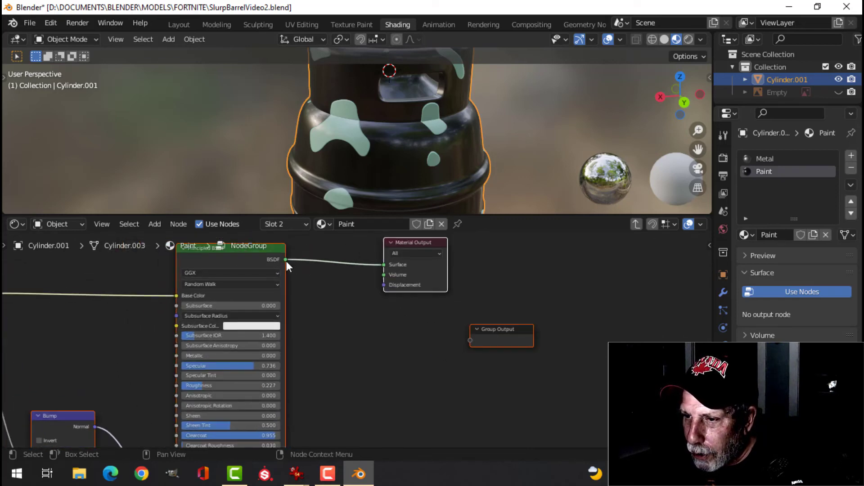
pyautogui.moveTo(286, 261); pyautogui.dragTo(481, 342)
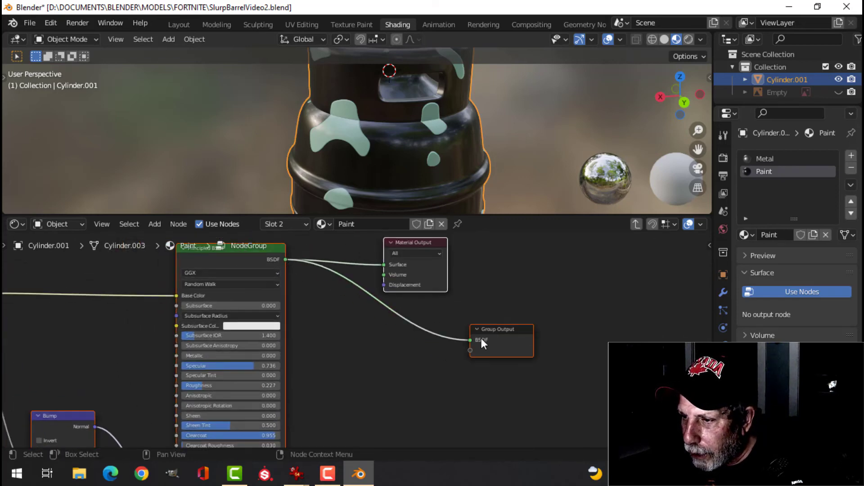
# Delete the group's inner Material Output node, move Group Output closer, and exit the group
pyautogui.click(436, 244)
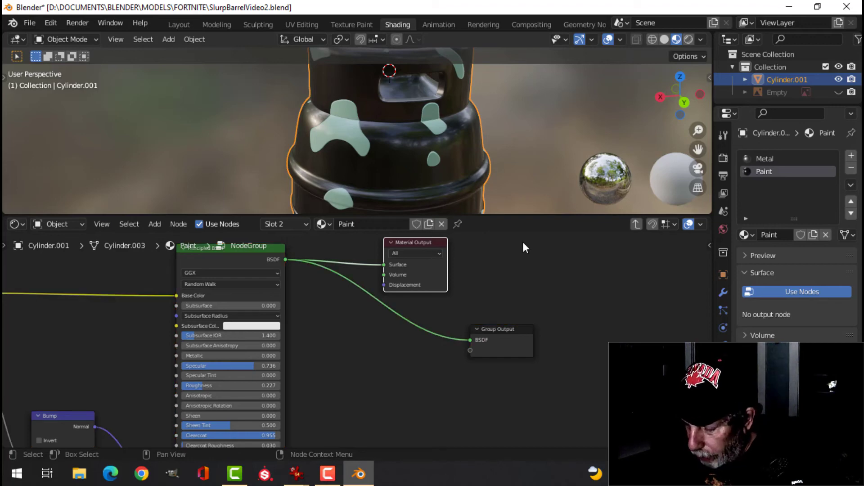
pyautogui.press('x')
pyautogui.scroll(-2, 497, 287)
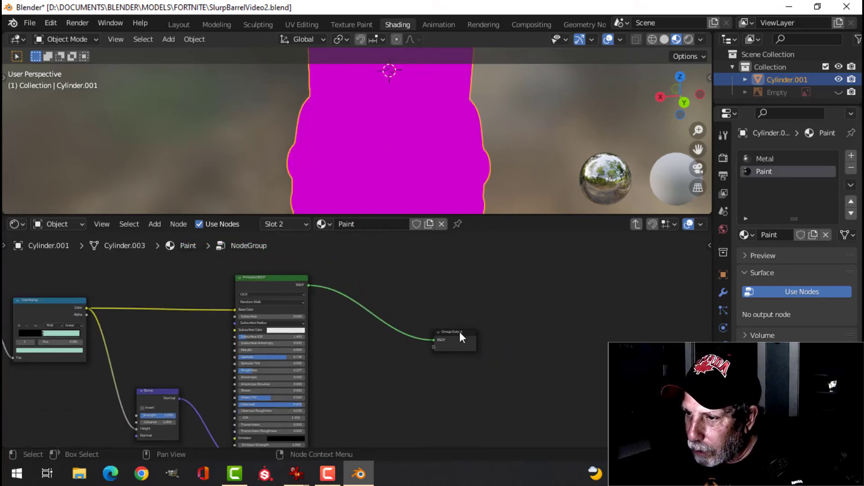
pyautogui.moveTo(460, 337); pyautogui.dragTo(433, 302)
pyautogui.press('Tab')
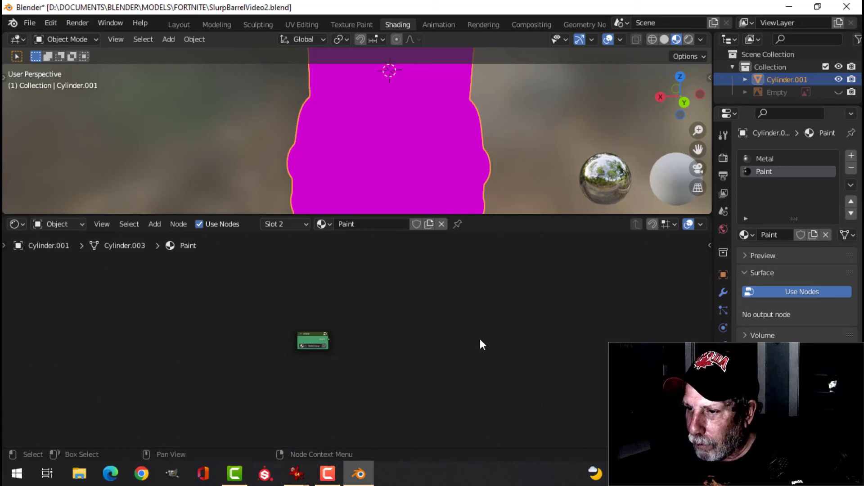
pyautogui.moveTo(479, 339); pyautogui.dragTo(532, 317, button='middle')
pyautogui.scroll(4, 483, 323)
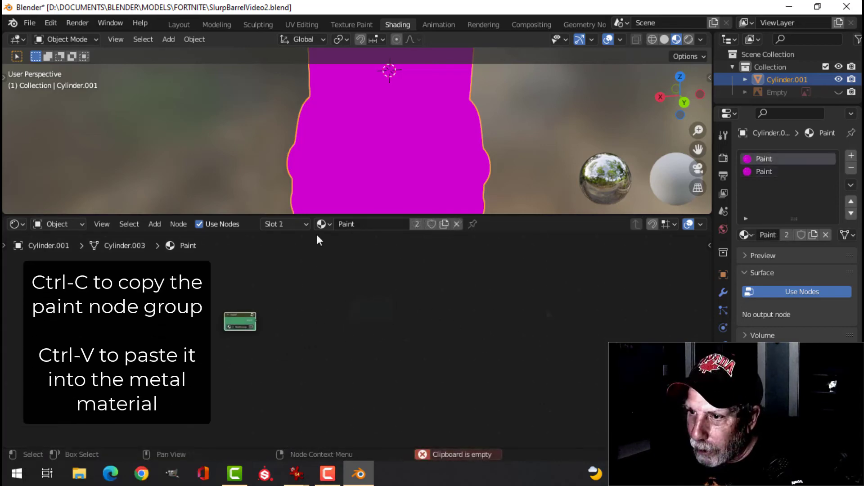
# Switch to the Metal material, paste the PAINT group above the metal shader, and shift Material Output right
pyautogui.click(321, 223)
pyautogui.click(344, 242)
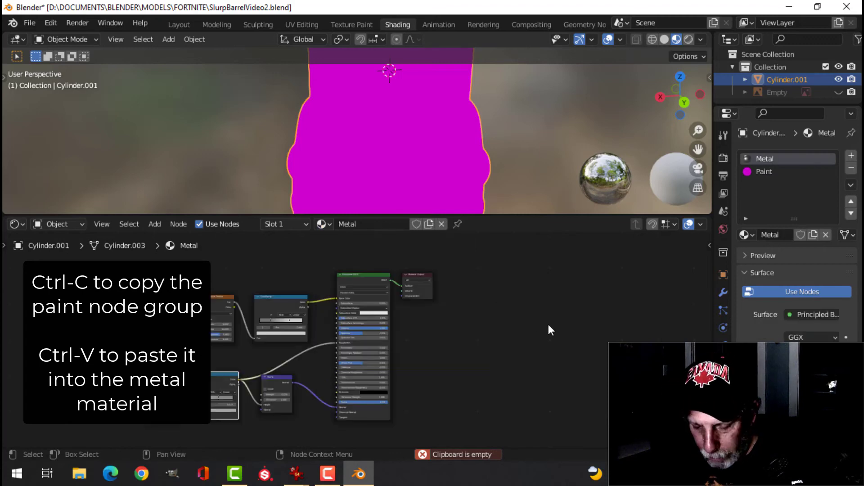
pyautogui.hotkey('ctrl', 'v')
pyautogui.press('g')
pyautogui.click(665, 270)
pyautogui.scroll(4, 495, 351)
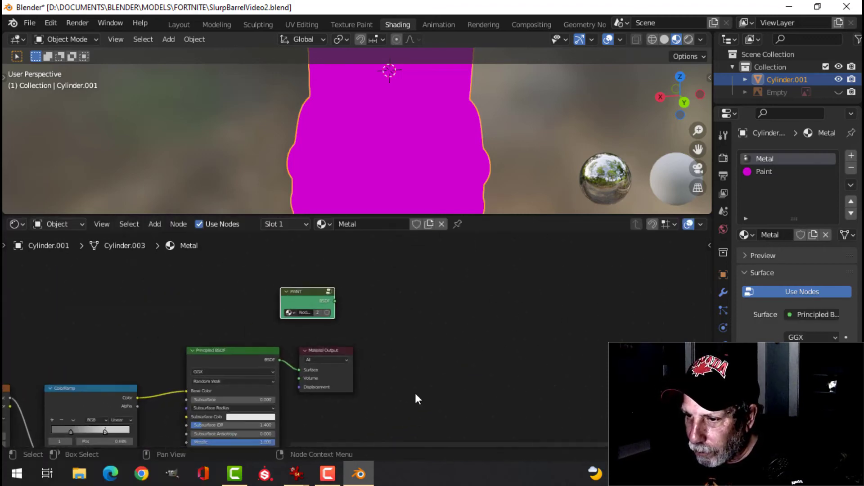
pyautogui.moveTo(329, 350); pyautogui.dragTo(549, 342)
# Reassign the Metal material to the barrel's faces in Edit Mode
pyautogui.press('Tab')
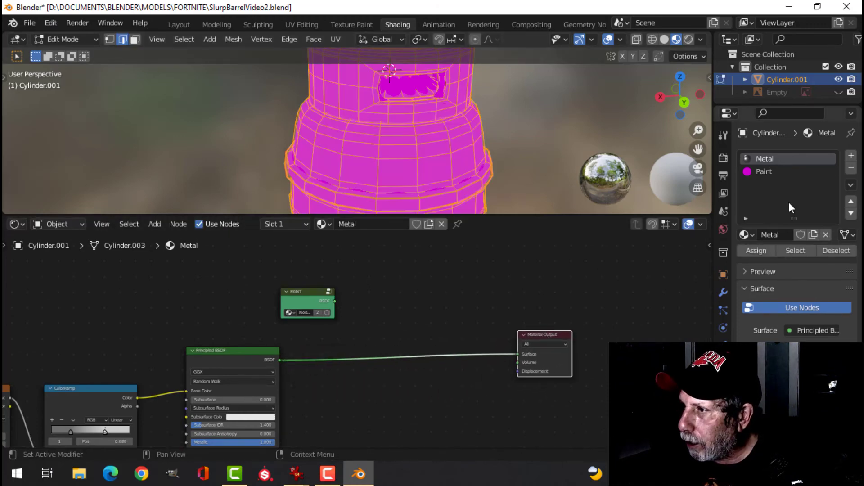
pyautogui.click(757, 250)
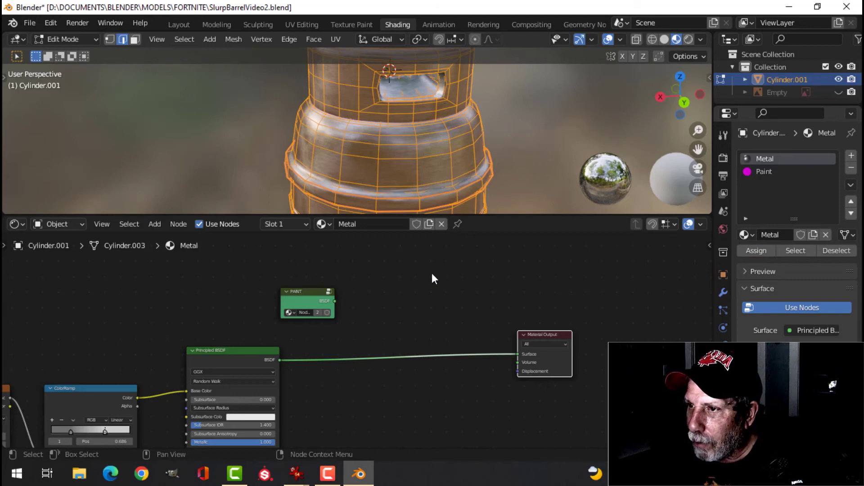
pyautogui.press('Tab')
pyautogui.scroll(-3, 424, 154)
pyautogui.moveTo(398, 306); pyautogui.dragTo(375, 312, button='middle')
pyautogui.scroll(-1, 369, 301)
pyautogui.scroll(2, 376, 312)
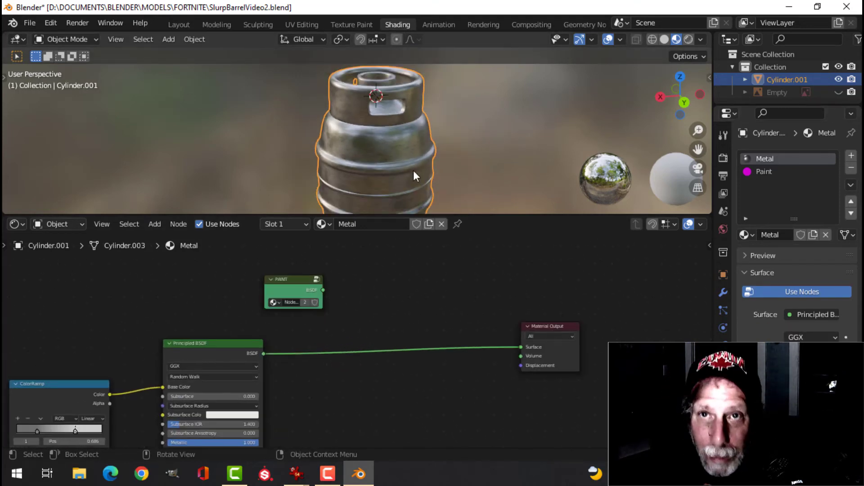
pyautogui.scroll(-1, 333, 356)
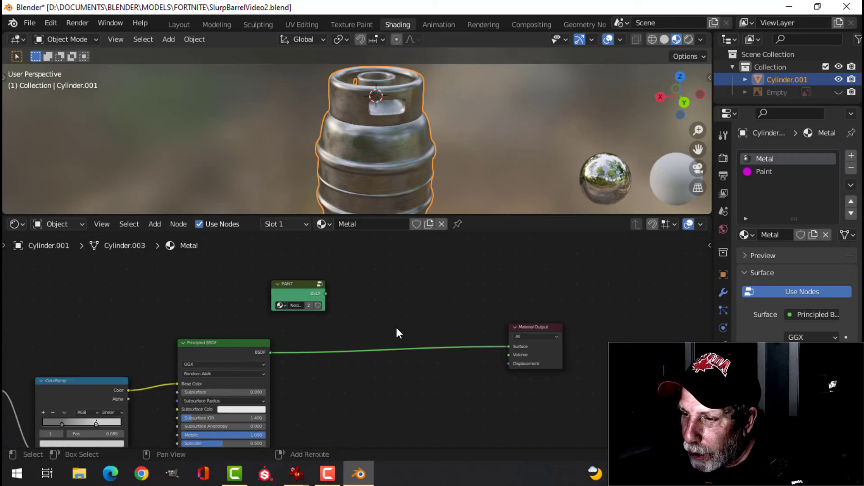
# Insert a Mix Shader on the link between the metal BSDF and Material Output
pyautogui.moveTo(396, 332); pyautogui.dragTo(383, 317, button='middle')
pyautogui.hotkey('shift', 'a')
pyautogui.moveTo(351, 280)
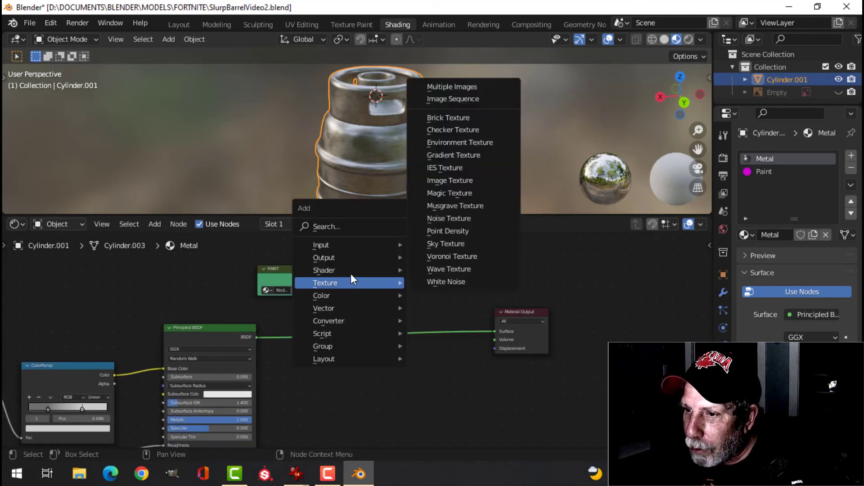
pyautogui.click(450, 155)
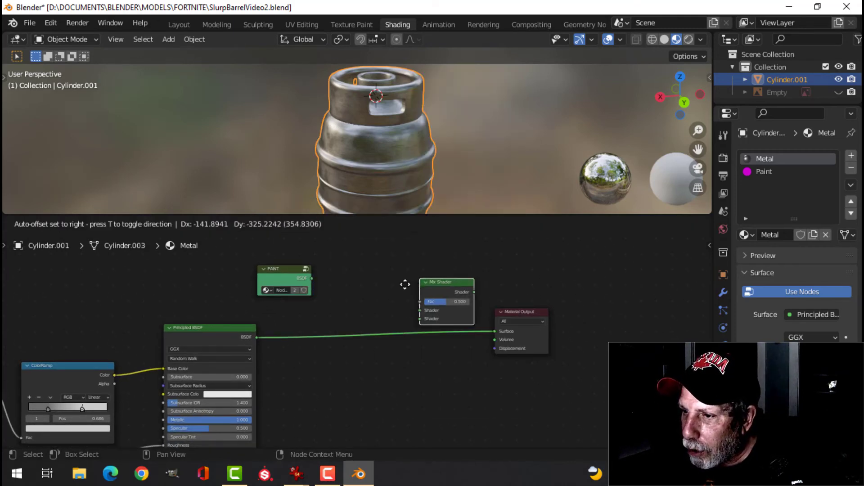
pyautogui.click(372, 305)
# Wire the metal BSDF into the second Shader input and the PAINT group into the first
pyautogui.scroll(2, 342, 297)
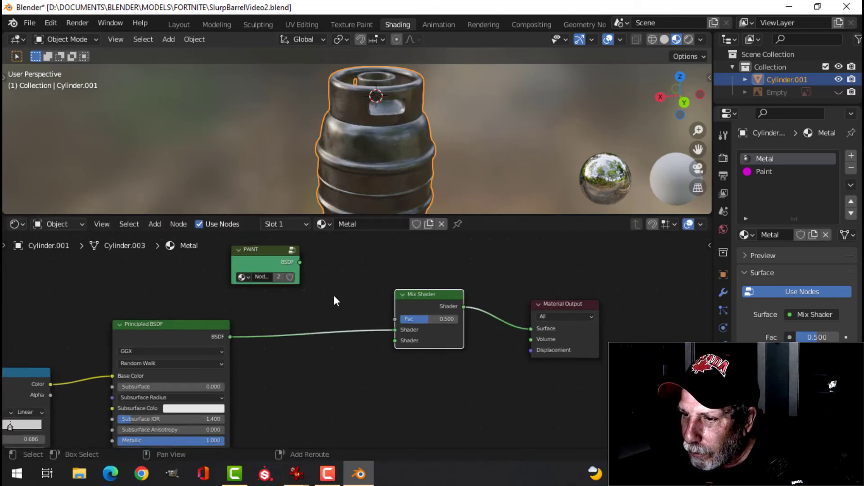
pyautogui.scroll(2, 342, 298)
pyautogui.moveTo(434, 329); pyautogui.dragTo(434, 342)
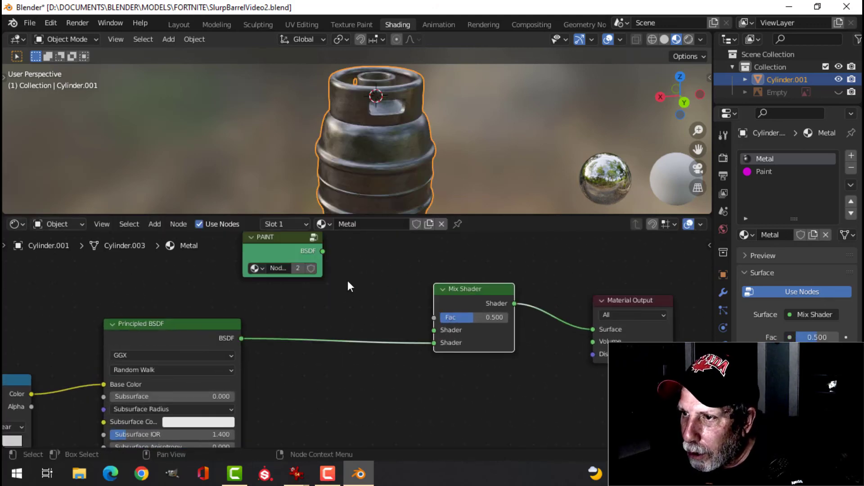
pyautogui.moveTo(322, 251)
pyautogui.mouseDown()
pyautogui.moveTo(379, 318)
pyautogui.moveTo(434, 330)
pyautogui.mouseUp()
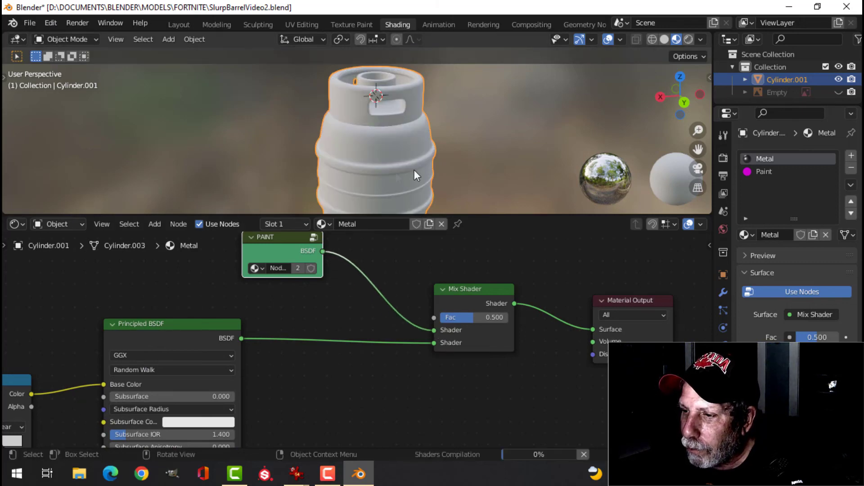
pyautogui.scroll(1, 400, 173)
pyautogui.scroll(5, 379, 150)
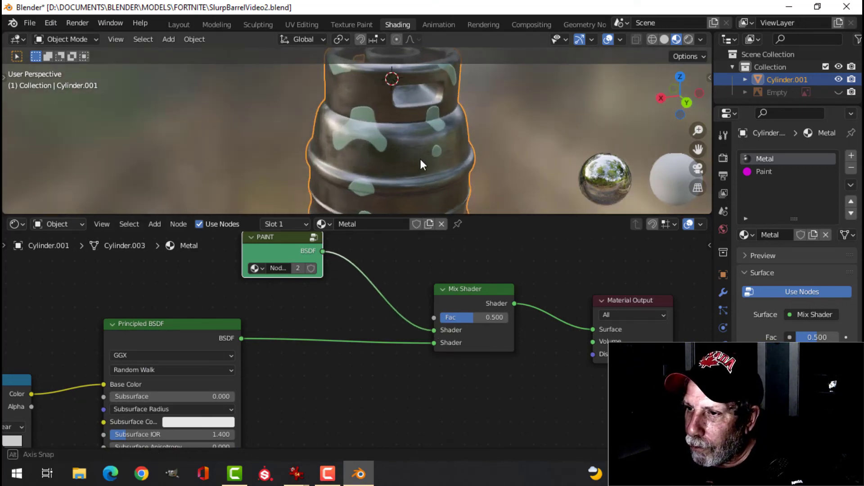
pyautogui.scroll(-3, 390, 141)
pyautogui.moveTo(424, 147); pyautogui.dragTo(390, 151, button='middle')
pyautogui.moveTo(438, 139); pyautogui.dragTo(432, 160, button='middle')
pyautogui.scroll(3, 355, 263)
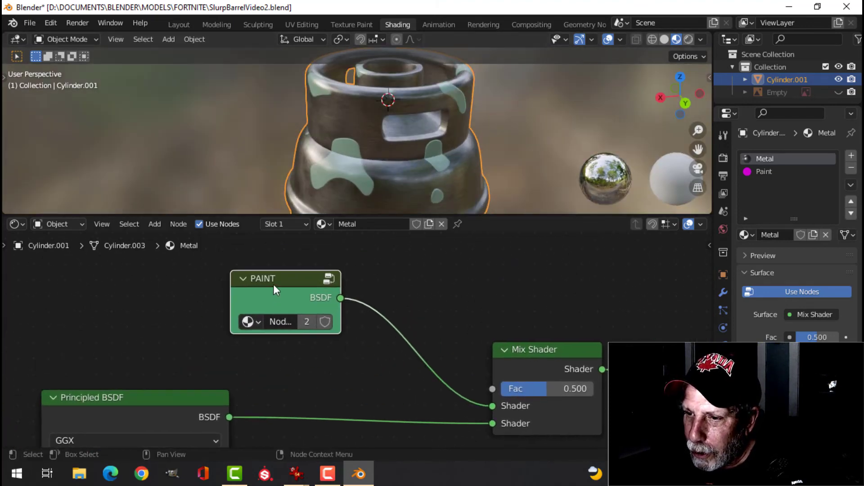
# Inside the PAINT group, shift the ColorRamp stop colour toward blue and back to teal
pyautogui.press('Tab')
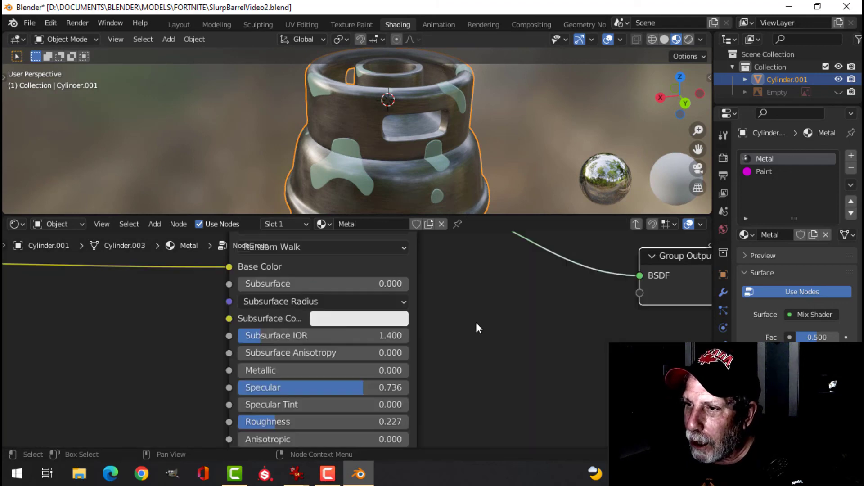
pyautogui.scroll(-5, 419, 324)
pyautogui.moveTo(282, 326); pyautogui.dragTo(505, 332, button='middle')
pyautogui.scroll(3, 287, 339)
pyautogui.moveTo(320, 336); pyautogui.dragTo(432, 293, button='middle')
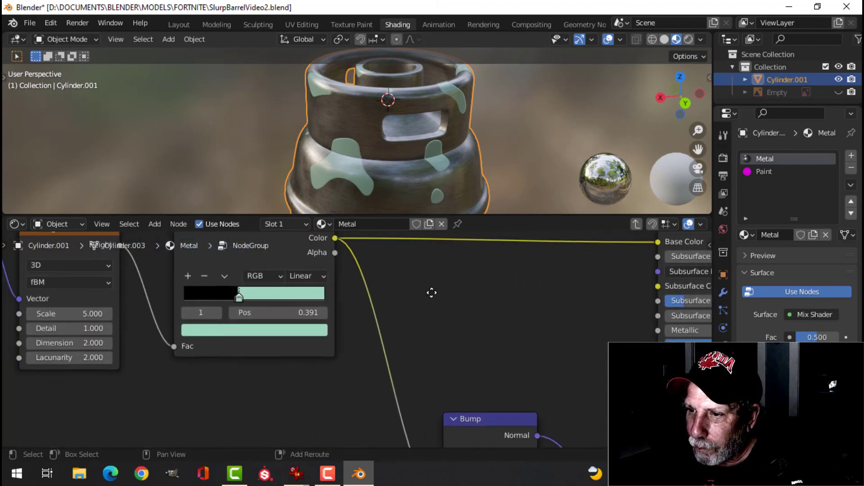
pyautogui.scroll(3, 340, 339)
pyautogui.moveTo(340, 339); pyautogui.dragTo(397, 355, button='middle')
pyautogui.click(328, 350)
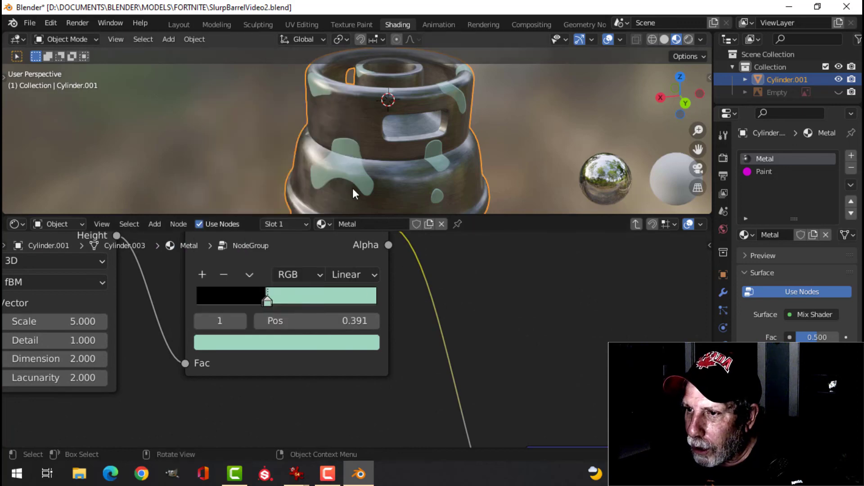
pyautogui.click(331, 348)
pyautogui.moveTo(262, 150)
pyautogui.mouseDown()
pyautogui.moveTo(272, 145)
pyautogui.moveTo(283, 160)
pyautogui.moveTo(266, 160)
pyautogui.moveTo(261, 151)
pyautogui.moveTo(275, 145)
pyautogui.mouseUp()
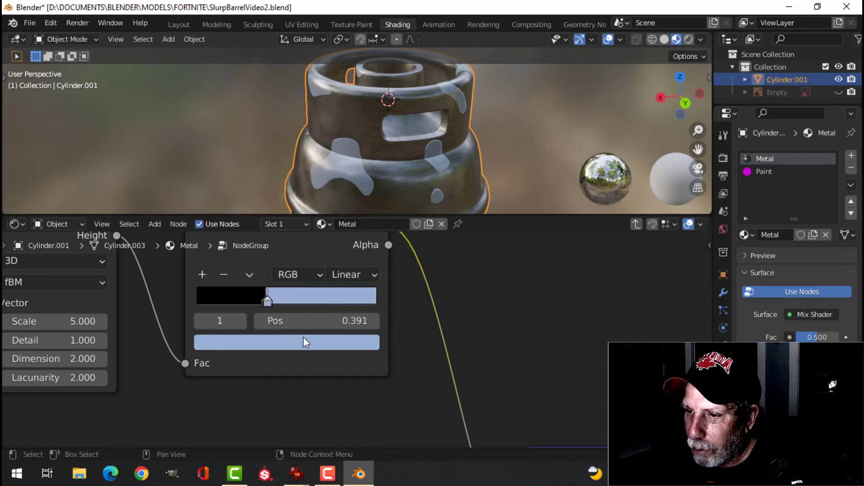
pyautogui.click(301, 341)
pyautogui.moveTo(276, 145); pyautogui.dragTo(263, 140)
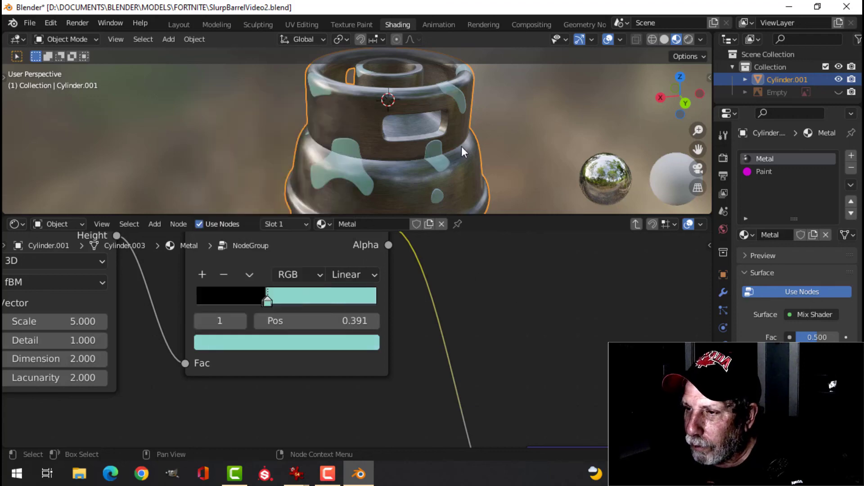
# Save the barrel file and orbit around the finished barrel
pyautogui.scroll(-2, 461, 146)
pyautogui.moveTo(461, 146); pyautogui.dragTo(425, 156, button='middle')
pyautogui.scroll(-3, 458, 148)
pyautogui.hotkey('ctrl', 's')
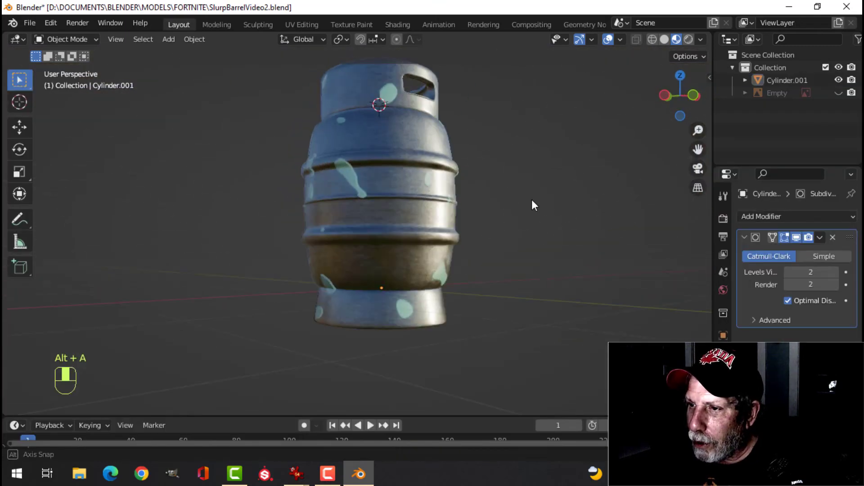
pyautogui.moveTo(531, 199); pyautogui.dragTo(478, 211, button='middle')
# Try a noise texture Detail of 2, then set it back to 1
pyautogui.click(396, 26)
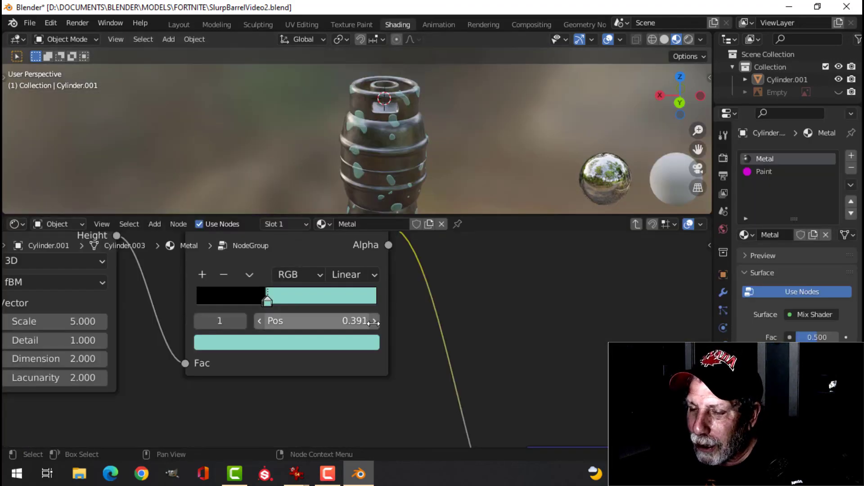
pyautogui.moveTo(382, 323); pyautogui.dragTo(302, 352, button='middle')
pyautogui.scroll(1, 315, 358)
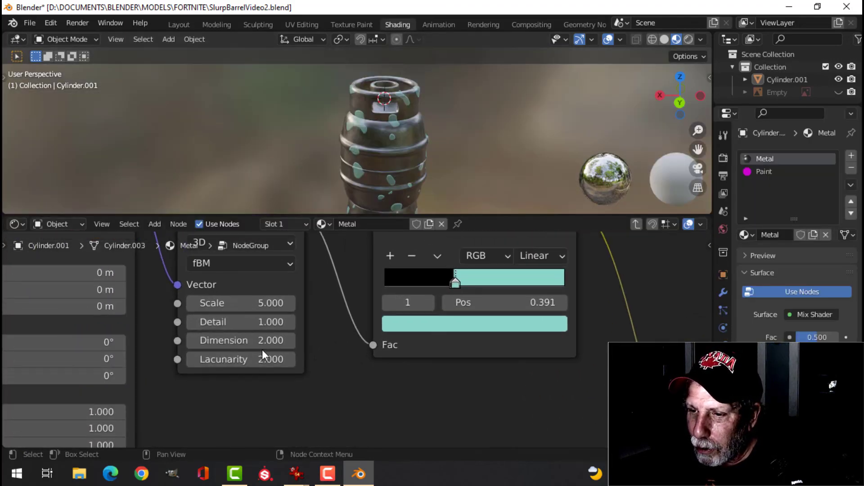
pyautogui.doubleClick(248, 323)
pyautogui.write('2')
pyautogui.press('Return')
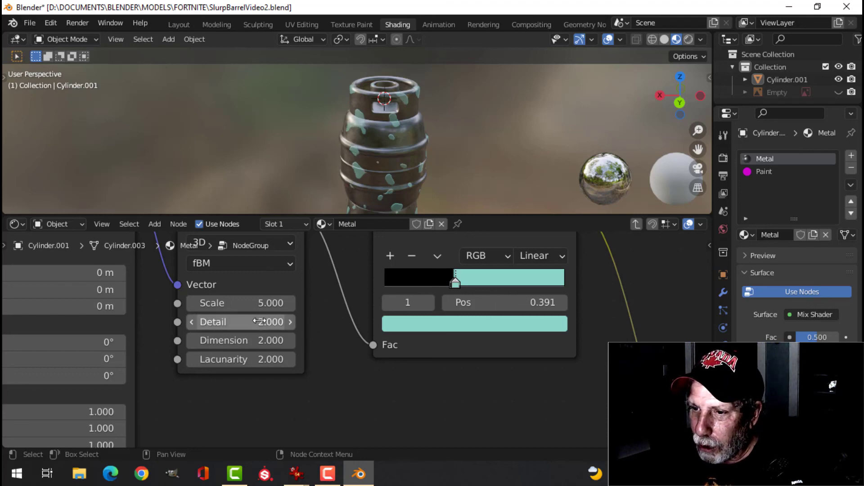
pyautogui.doubleClick(294, 320)
pyautogui.press('Return')
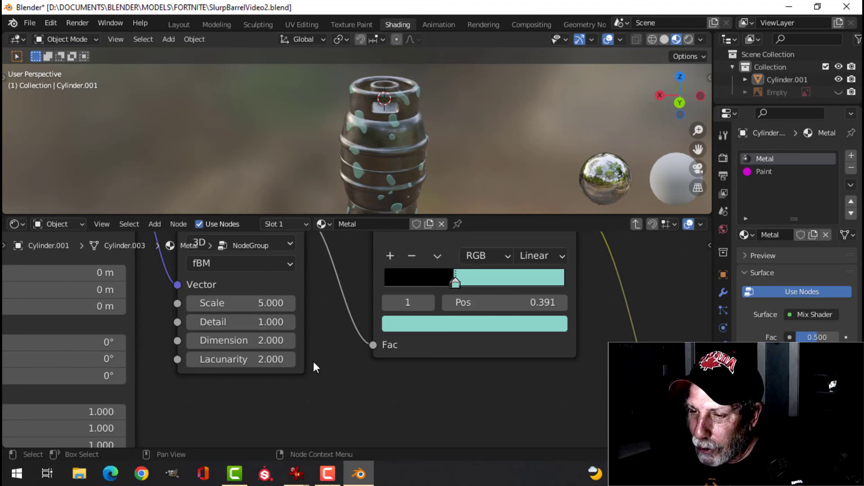